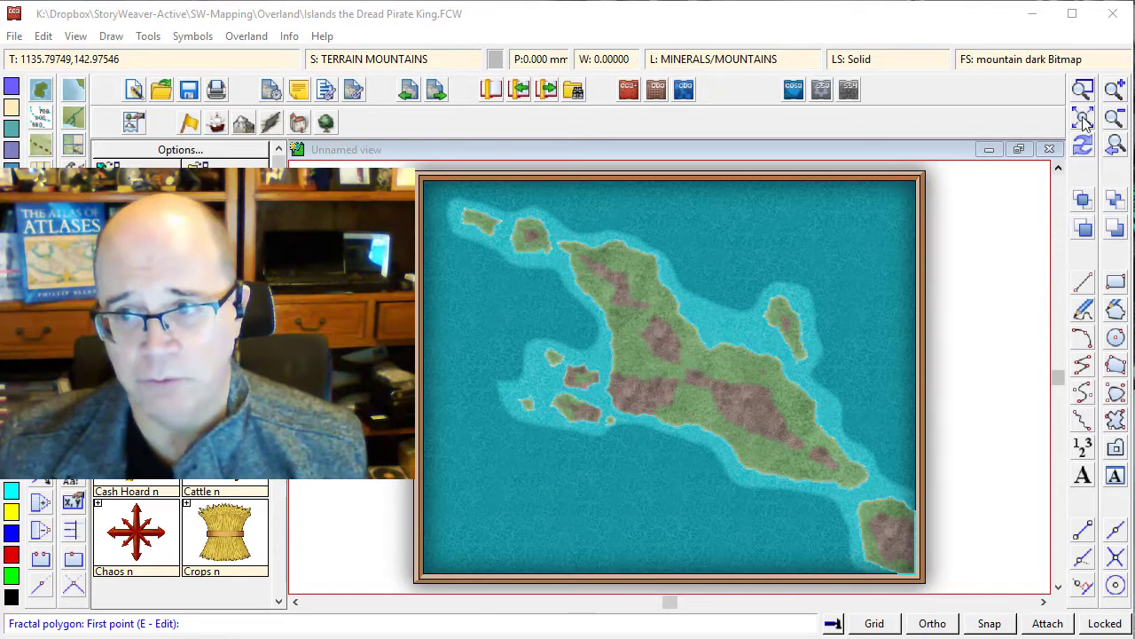
Step: Start a Zoom Window to enlarge part of the island map
{"action": "left_click", "coordinate": [1086, 90]}
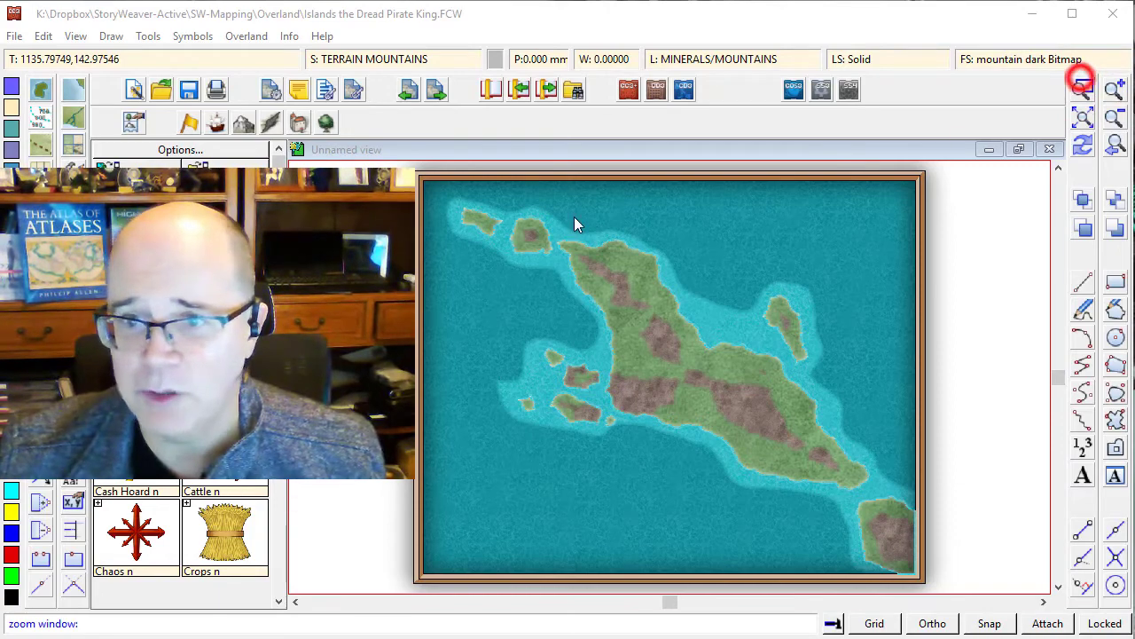
Step: Zoom in on the sea beside the main island's coast and load the Minerals/Mountains symbol catalog
{"action": "left_click", "coordinate": [591, 210]}
{"action": "left_click", "coordinate": [654, 204]}
{"action": "left_click", "coordinate": [748, 288]}
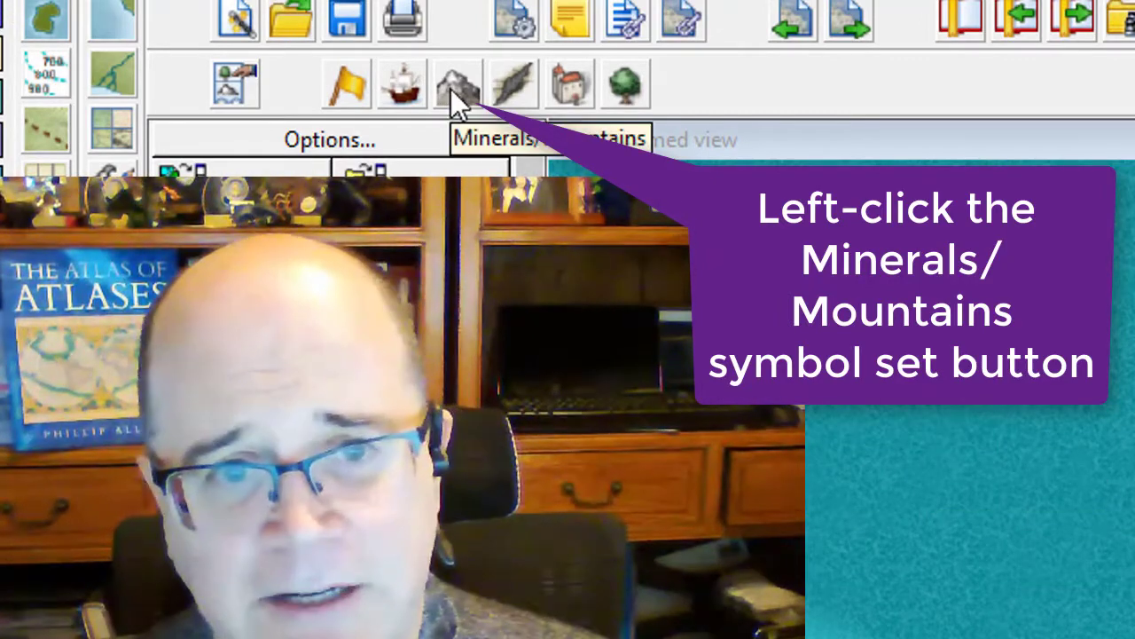
{"action": "left_click", "coordinate": [454, 89]}
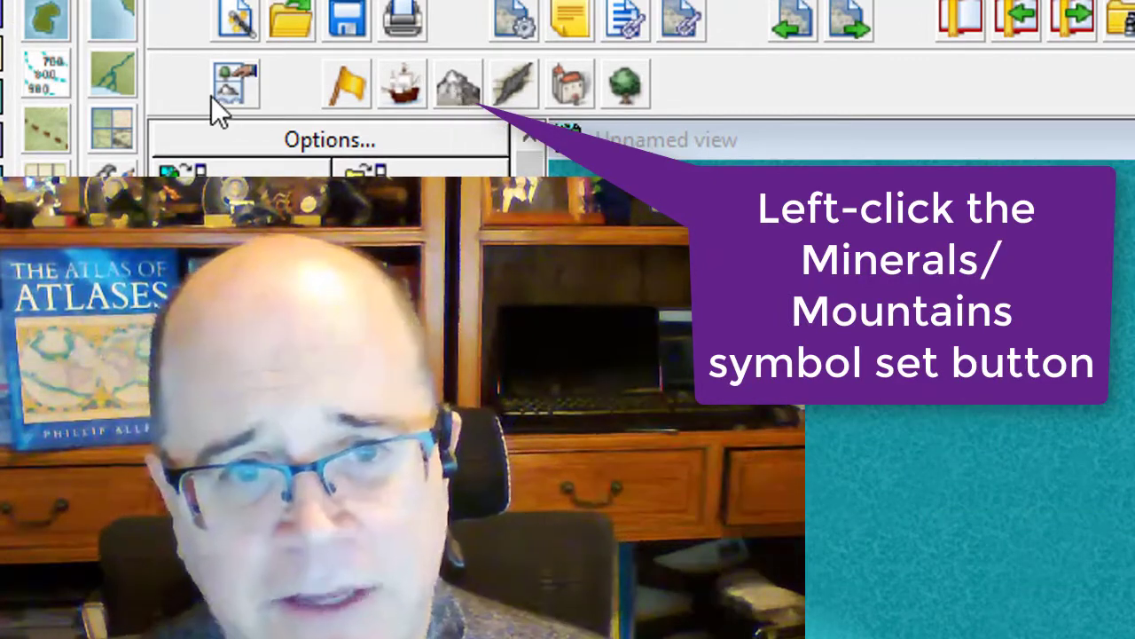
{"action": "left_click", "coordinate": [454, 87]}
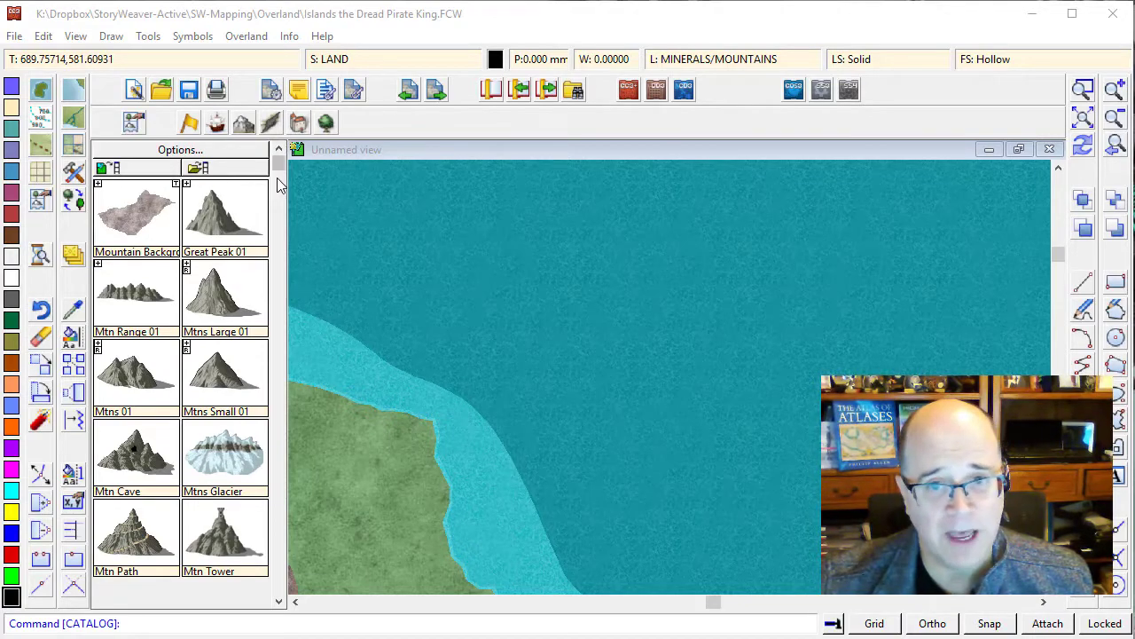
{"action": "mouse_move", "coordinate": [278, 169]}
{"action": "left_mouse_down"}
{"action": "mouse_move", "coordinate": [274, 363]}
{"action": "mouse_move", "coordinate": [287, 175]}
{"action": "left_mouse_up"}
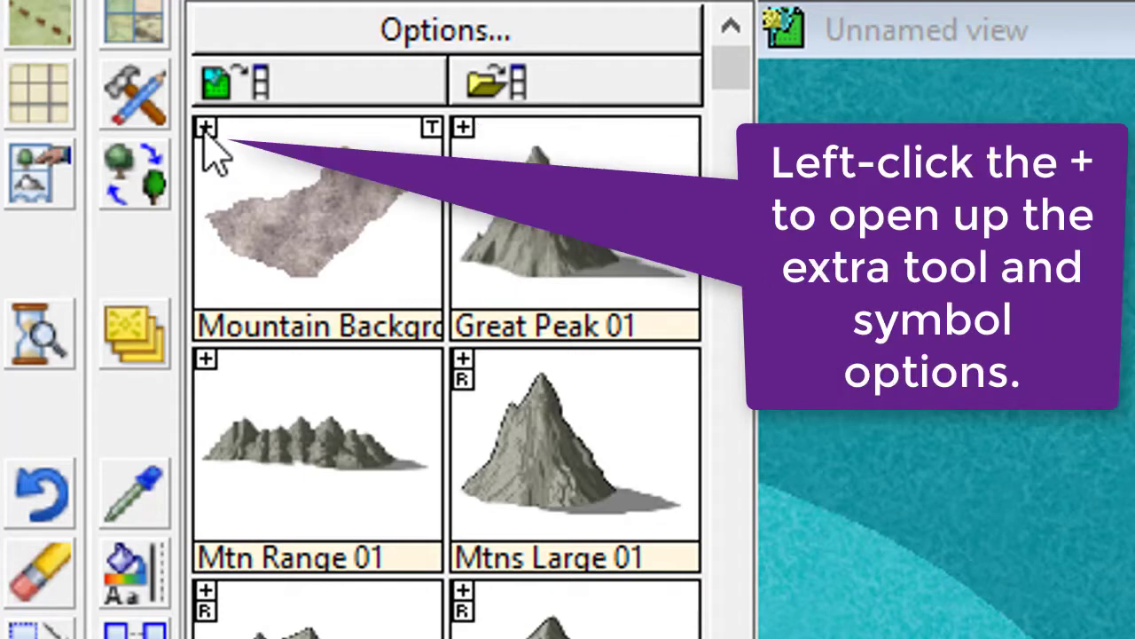
{"action": "left_click", "coordinate": [206, 129]}
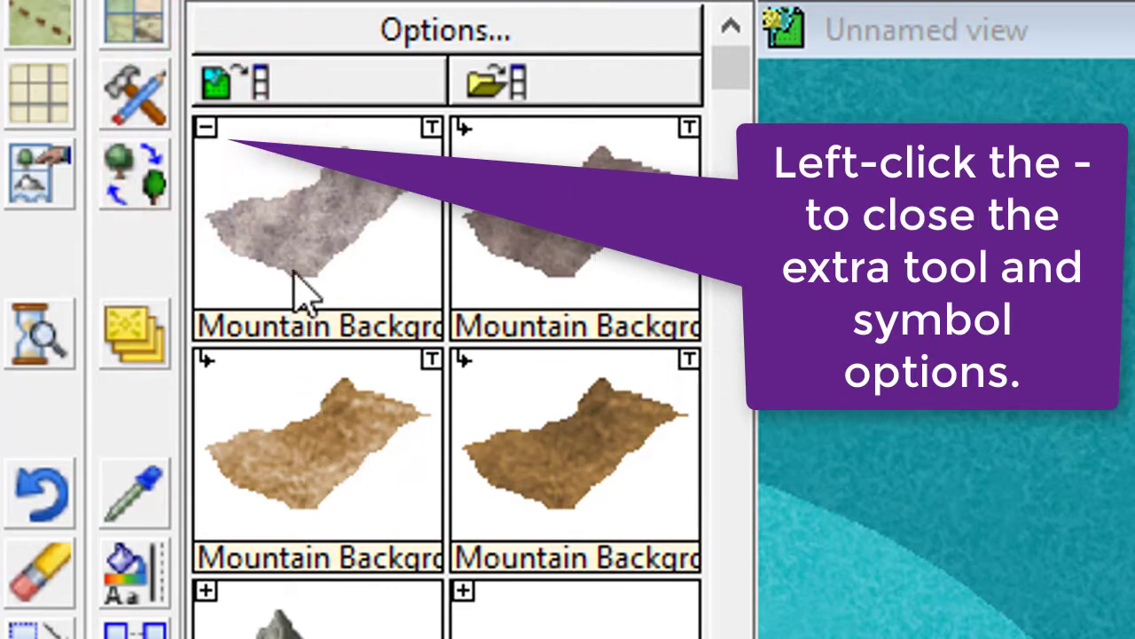
{"action": "left_click", "coordinate": [205, 130]}
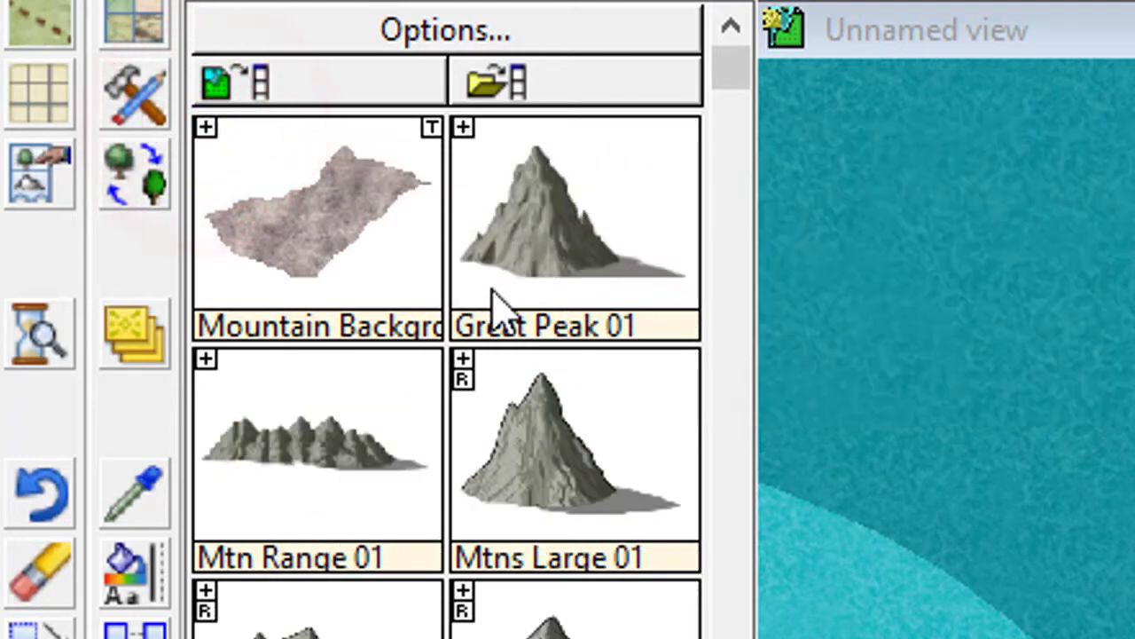
{"action": "left_click", "coordinate": [464, 130]}
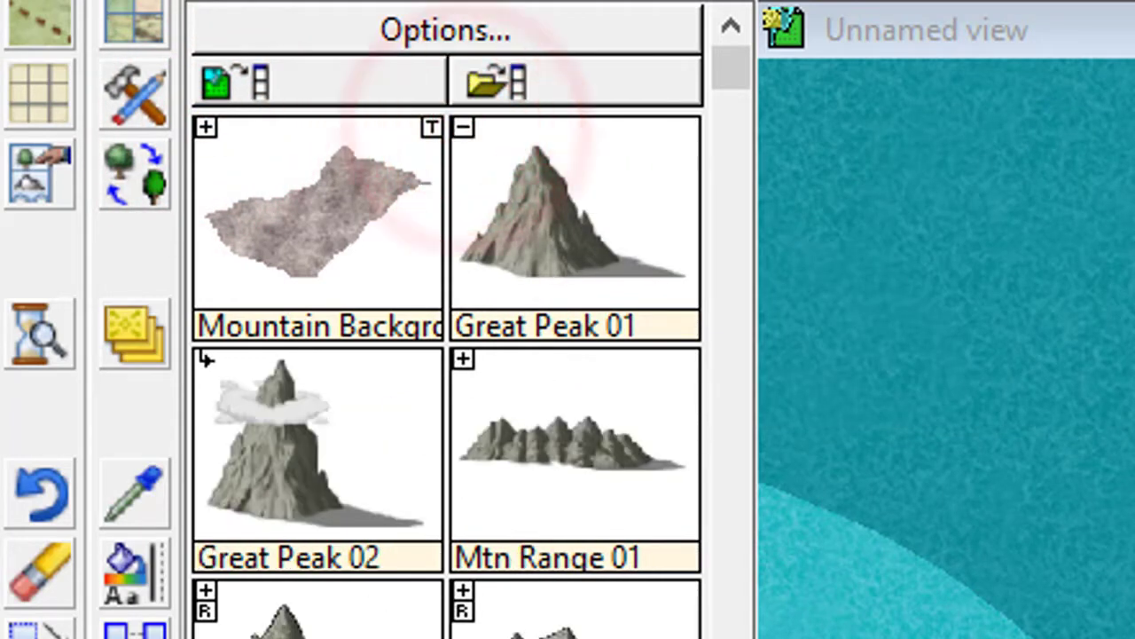
{"action": "left_click", "coordinate": [463, 130]}
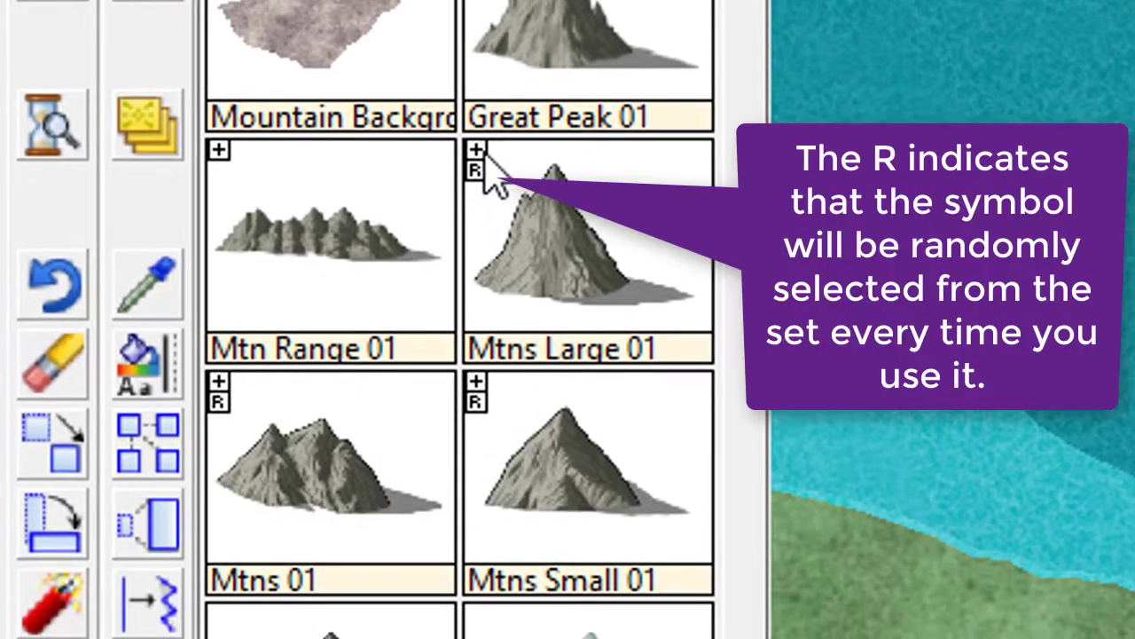
{"action": "left_click", "coordinate": [477, 153]}
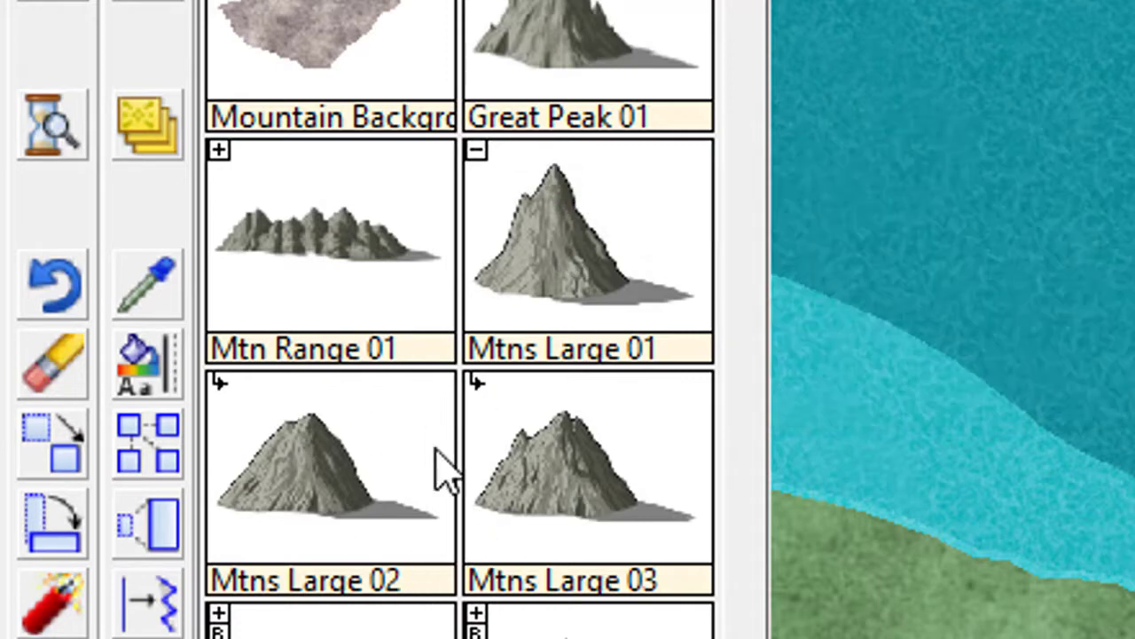
{"action": "left_click", "coordinate": [477, 152]}
{"action": "left_click", "coordinate": [478, 153]}
{"action": "left_click", "coordinate": [477, 153]}
{"action": "left_click", "coordinate": [477, 154]}
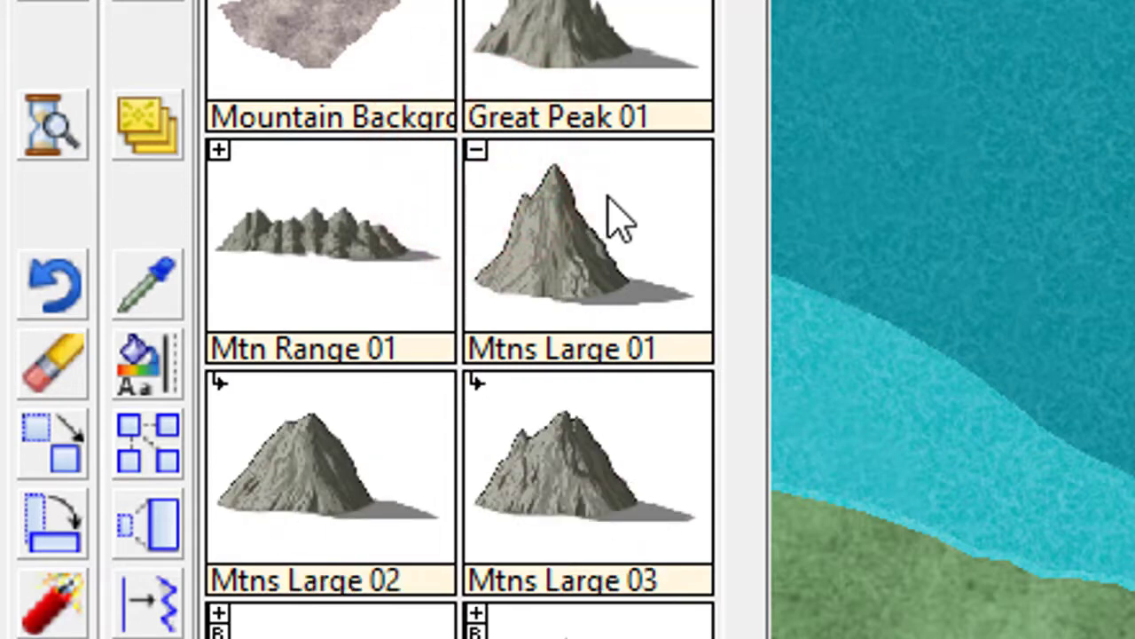
{"action": "left_click", "coordinate": [562, 228]}
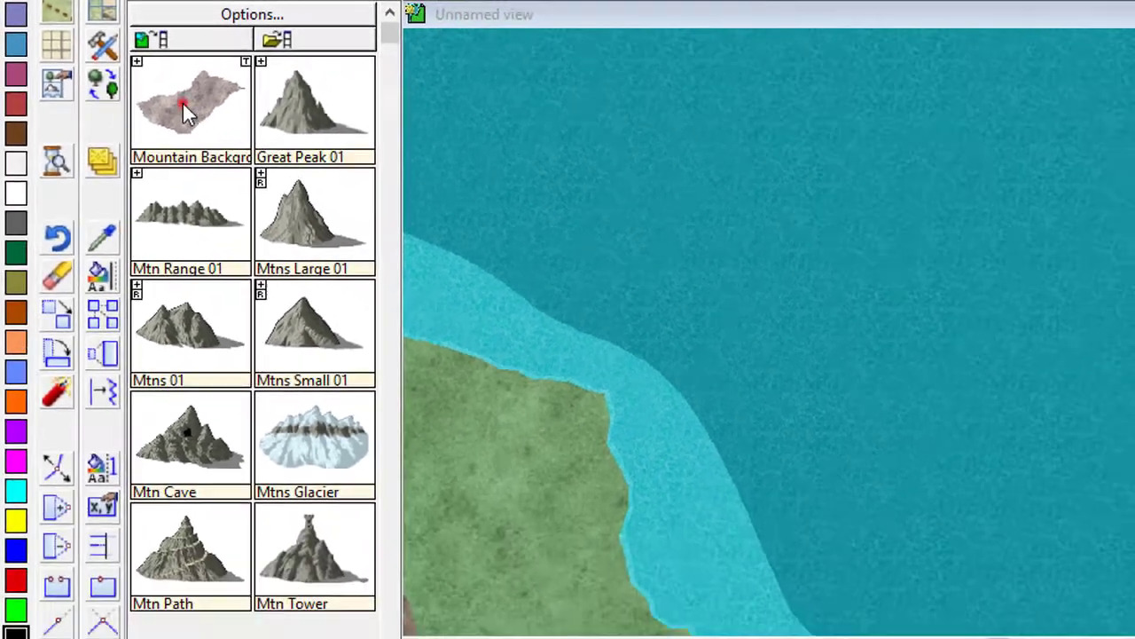
{"action": "left_click", "coordinate": [257, 141]}
{"action": "left_click", "coordinate": [1011, 178]}
{"action": "left_click", "coordinate": [1034, 216]}
{"action": "left_click", "coordinate": [909, 342]}
{"action": "left_click", "coordinate": [651, 195]}
{"action": "right_click", "coordinate": [651, 195]}
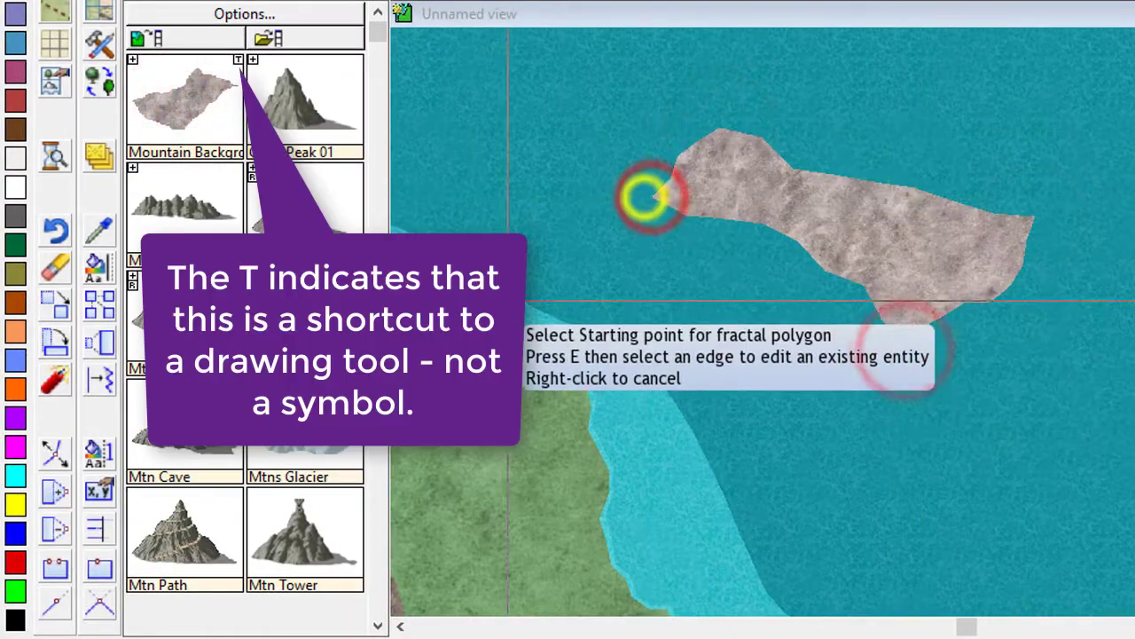
{"action": "left_click", "coordinate": [283, 97]}
{"action": "left_click", "coordinate": [1011, 266]}
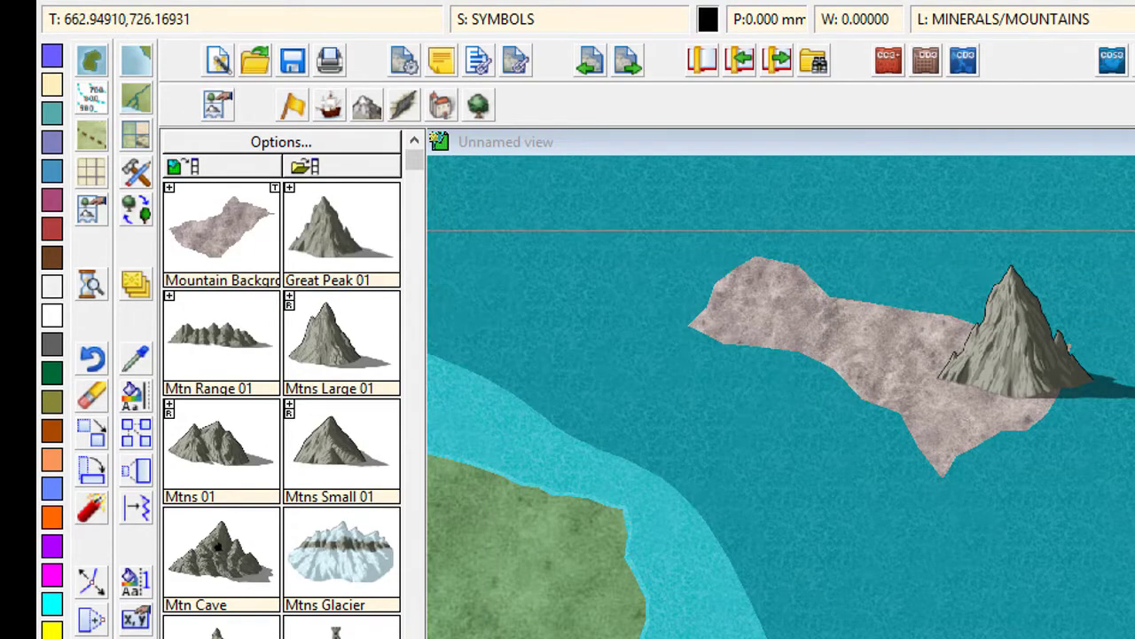
{"action": "left_click", "coordinate": [92, 394]}
{"action": "left_click", "coordinate": [712, 228]}
{"action": "left_click", "coordinate": [1124, 411]}
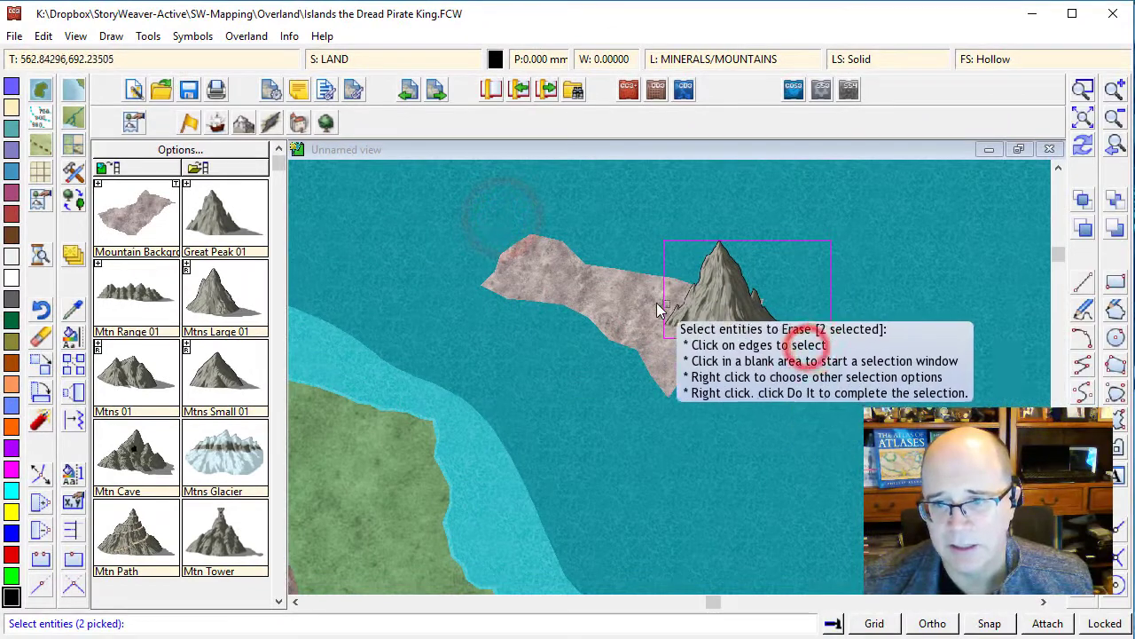
{"action": "right_click", "coordinate": [652, 306]}
{"action": "left_click", "coordinate": [654, 299]}
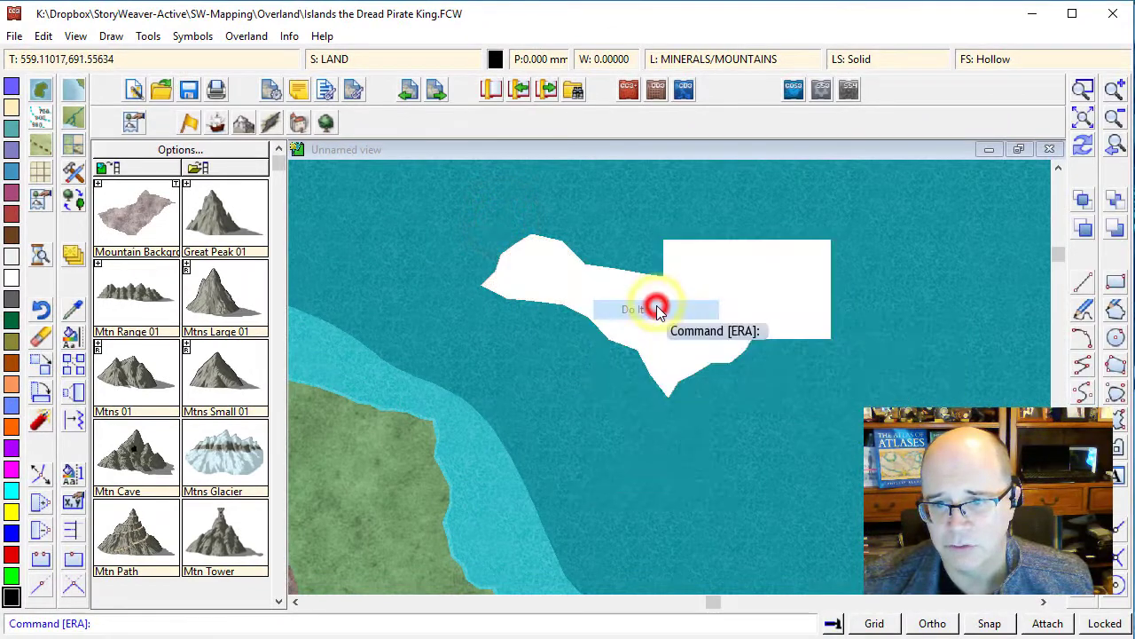
{"action": "left_click", "coordinate": [1084, 147]}
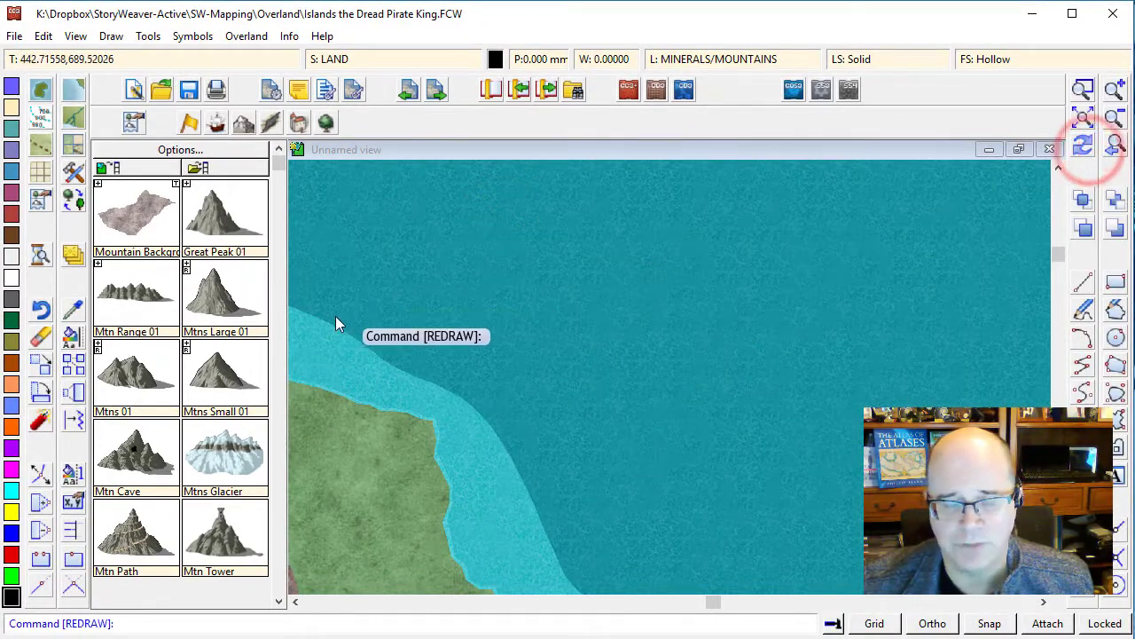
Step: Place eight Mtns Large 01 grey peaks in a cluster on the sea beside the coast
{"action": "left_click", "coordinate": [214, 302]}
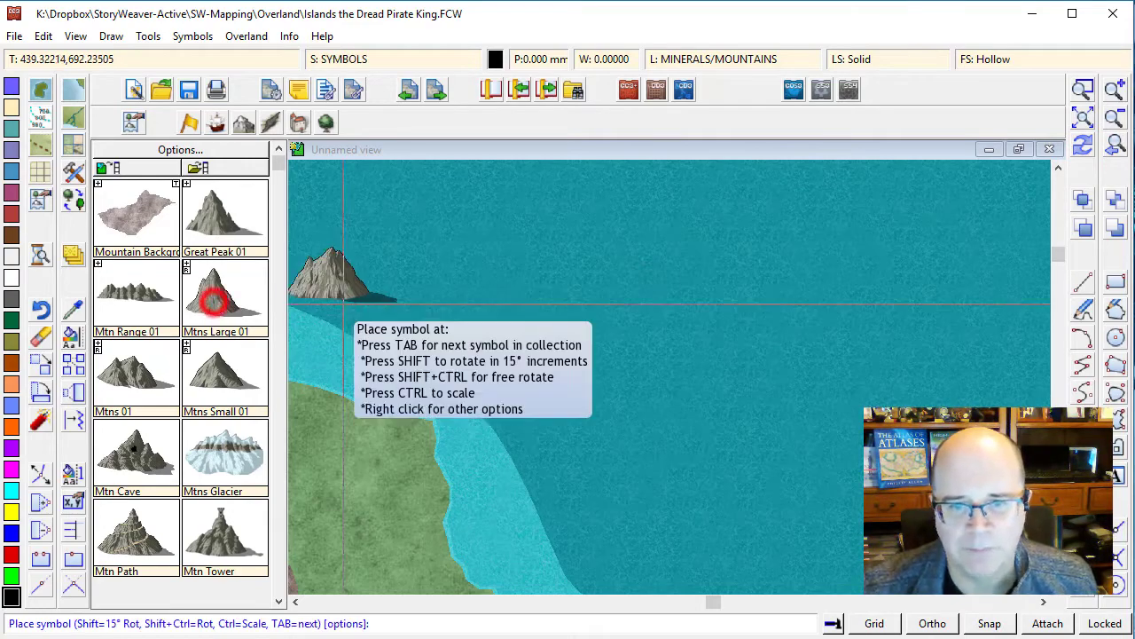
{"action": "left_click", "coordinate": [710, 366]}
{"action": "left_click", "coordinate": [612, 303]}
{"action": "left_click", "coordinate": [633, 324]}
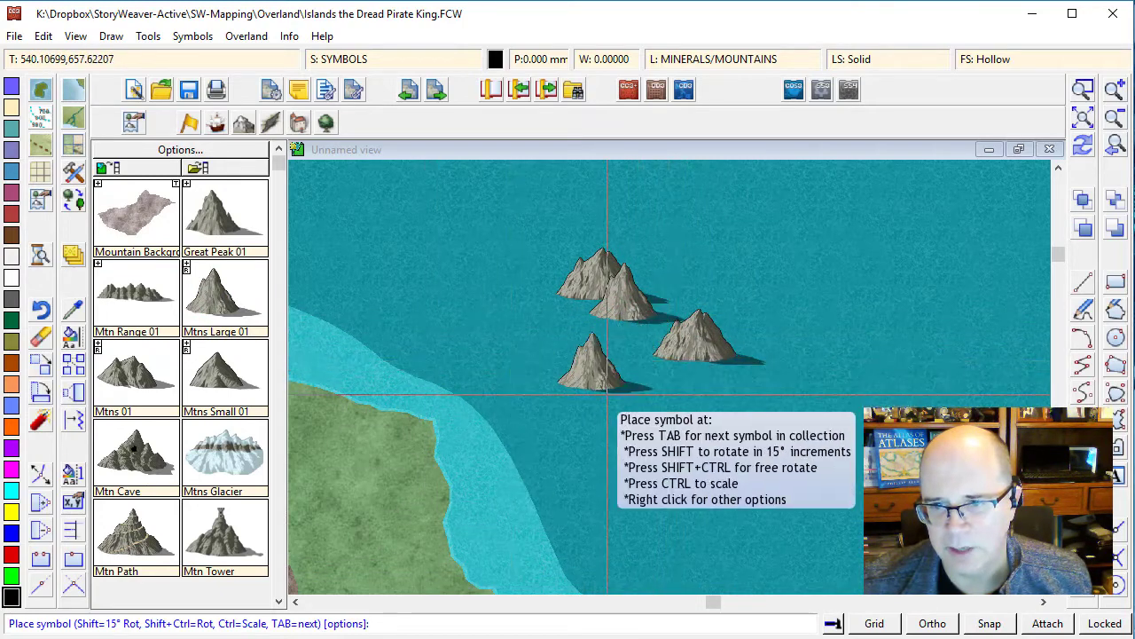
{"action": "left_click", "coordinate": [711, 268]}
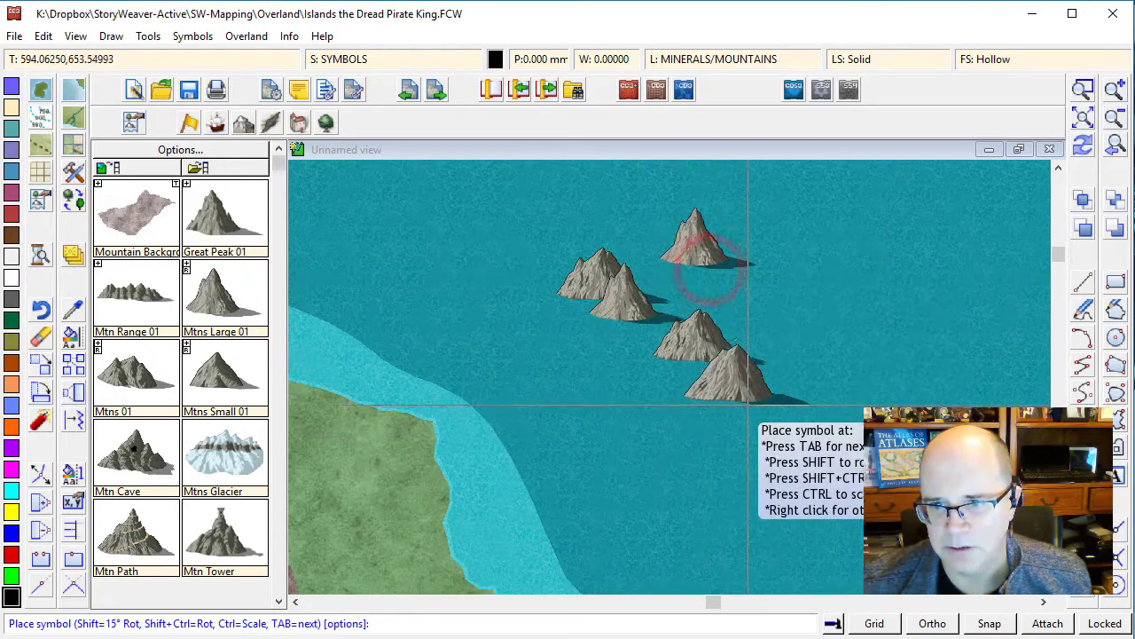
{"action": "left_click", "coordinate": [750, 387]}
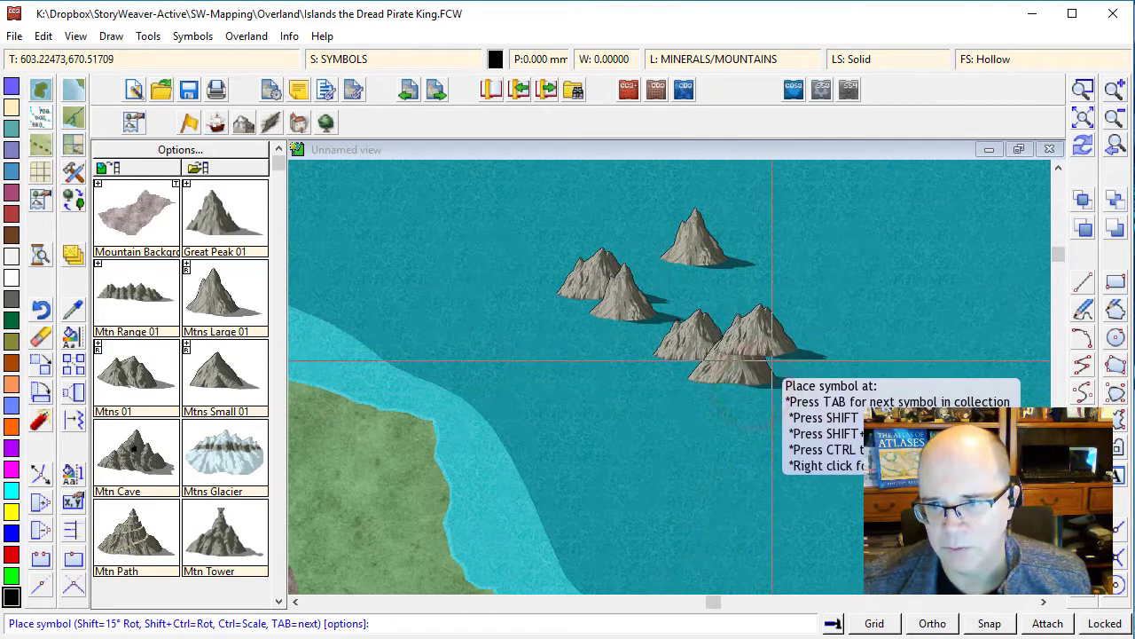
{"action": "left_click", "coordinate": [770, 364]}
{"action": "left_click", "coordinate": [717, 327]}
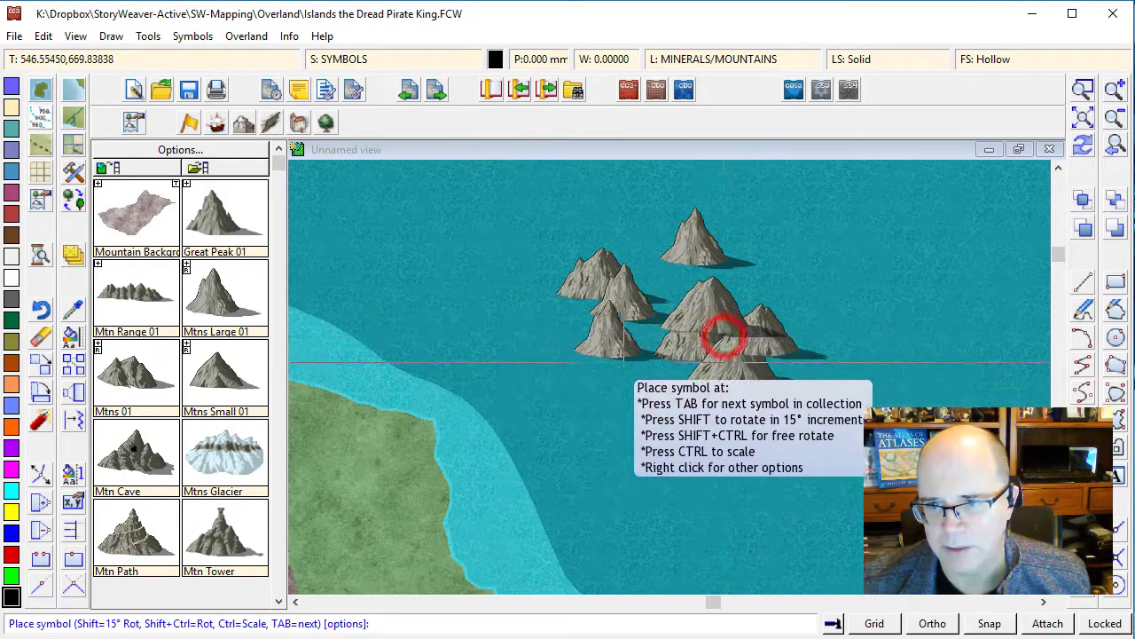
{"action": "left_click", "coordinate": [701, 293]}
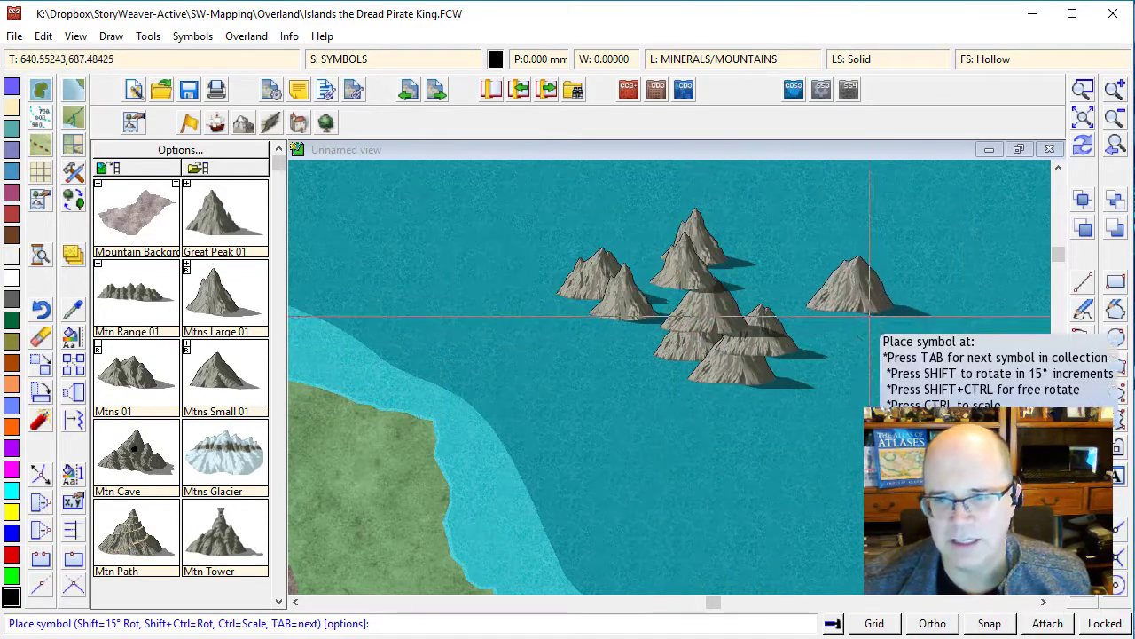
Step: Try a window erase around six of the mountains, then cancel and redraw the map
{"action": "left_click", "coordinate": [40, 335]}
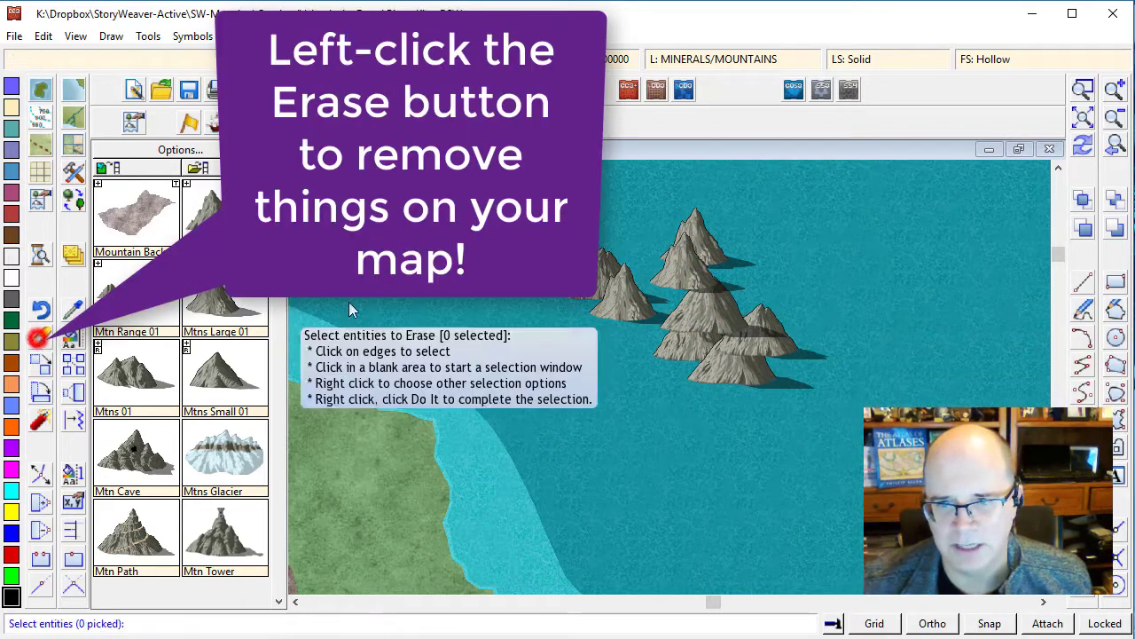
{"action": "left_click", "coordinate": [574, 201]}
{"action": "left_click", "coordinate": [844, 367]}
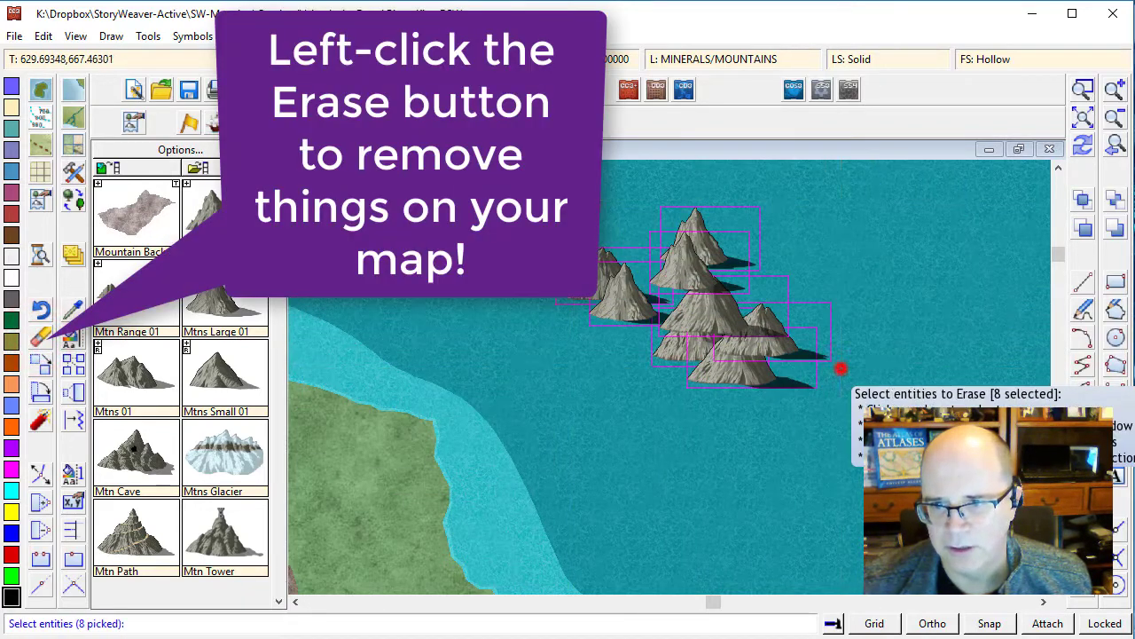
{"action": "left_click", "coordinate": [898, 319]}
{"action": "left_click", "coordinate": [896, 322]}
{"action": "right_click", "coordinate": [894, 348]}
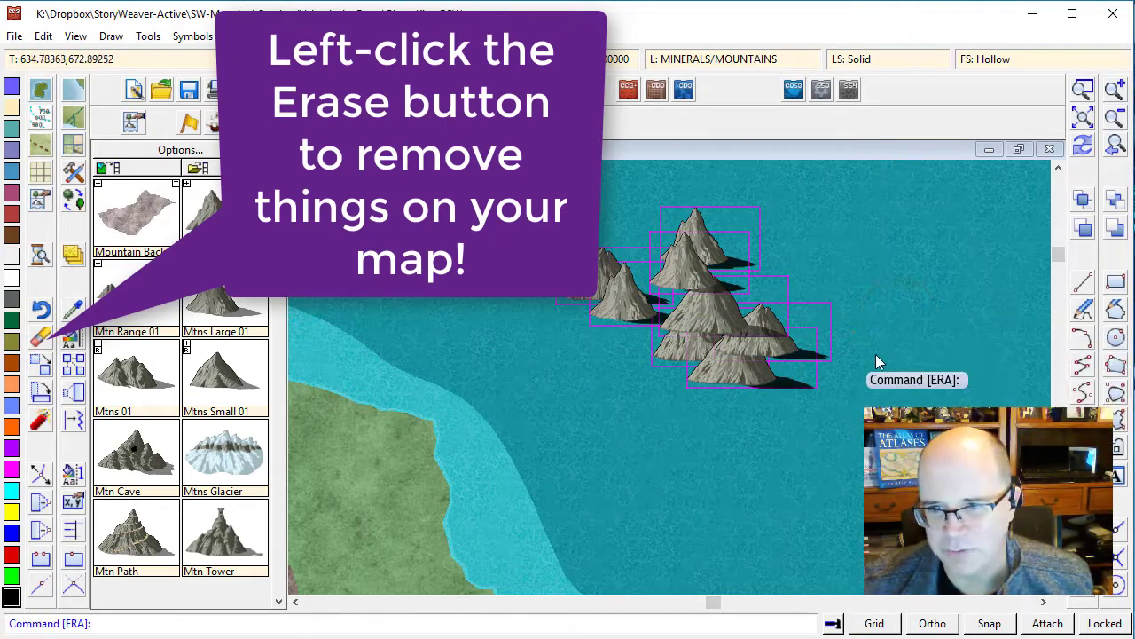
{"action": "left_click", "coordinate": [1089, 147]}
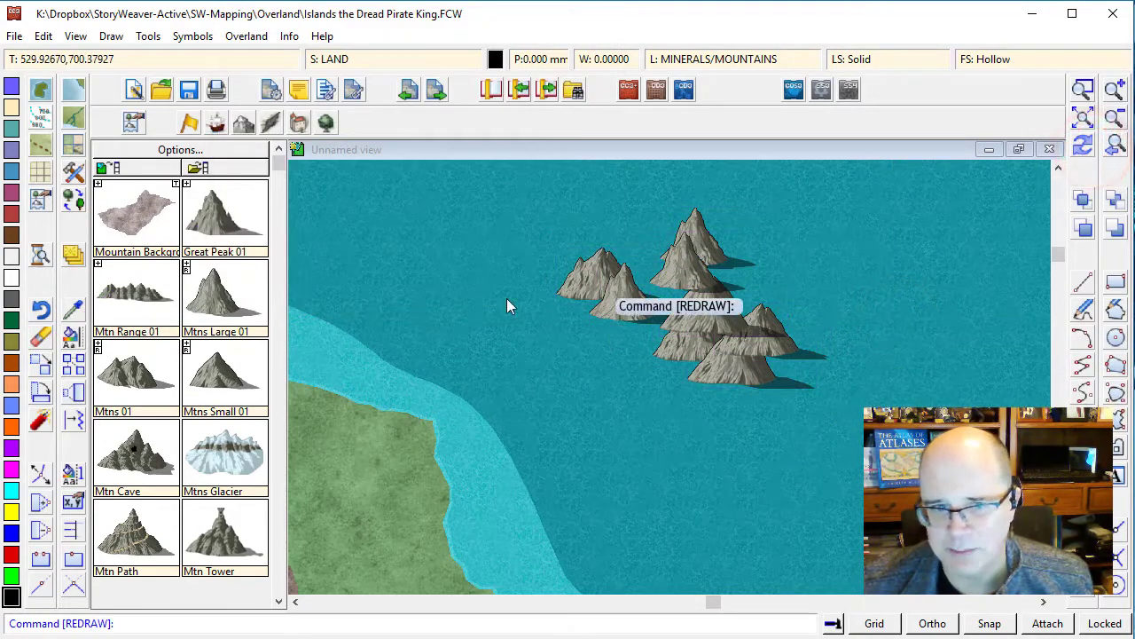
Step: Window-erase all eight practice mountains with Do It and redraw the map
{"action": "left_click", "coordinate": [42, 335]}
{"action": "left_click", "coordinate": [544, 197]}
{"action": "left_click", "coordinate": [755, 362]}
{"action": "right_click", "coordinate": [766, 392]}
{"action": "left_click", "coordinate": [769, 397]}
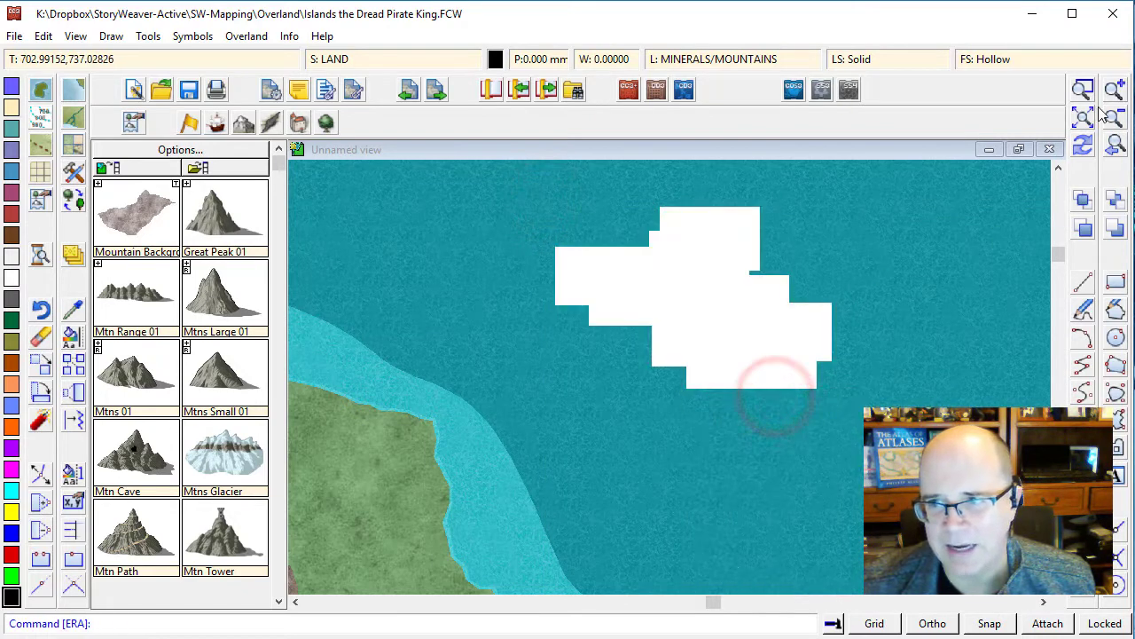
{"action": "left_click", "coordinate": [1082, 145]}
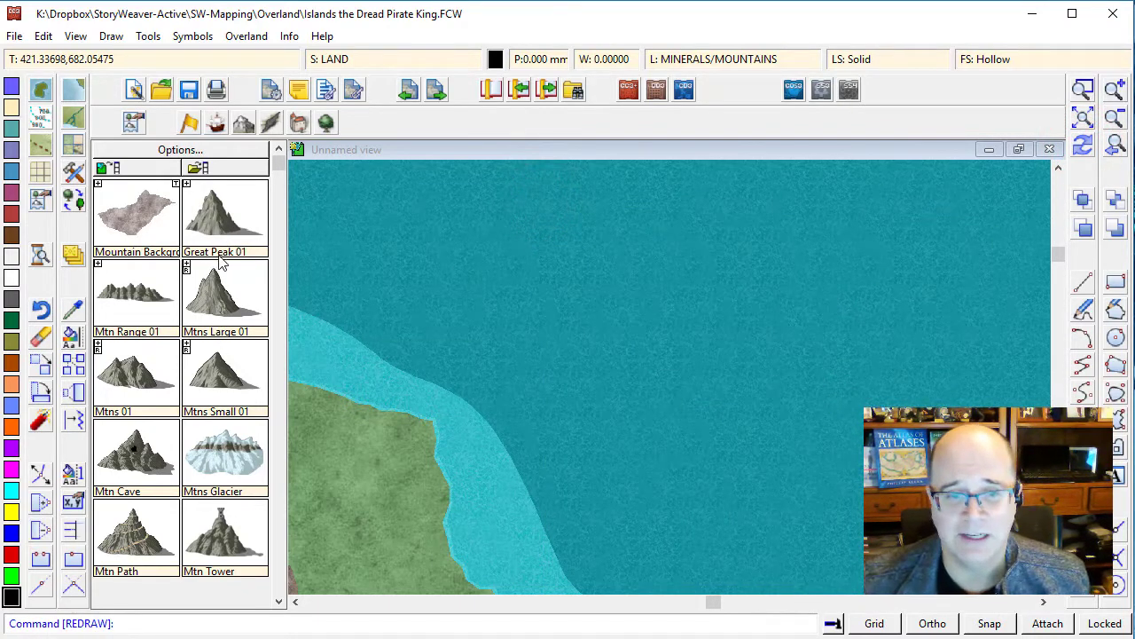
Step: Select Mtns Large 01 and place a first group of grey peaks on the open water
{"action": "left_click", "coordinate": [211, 306]}
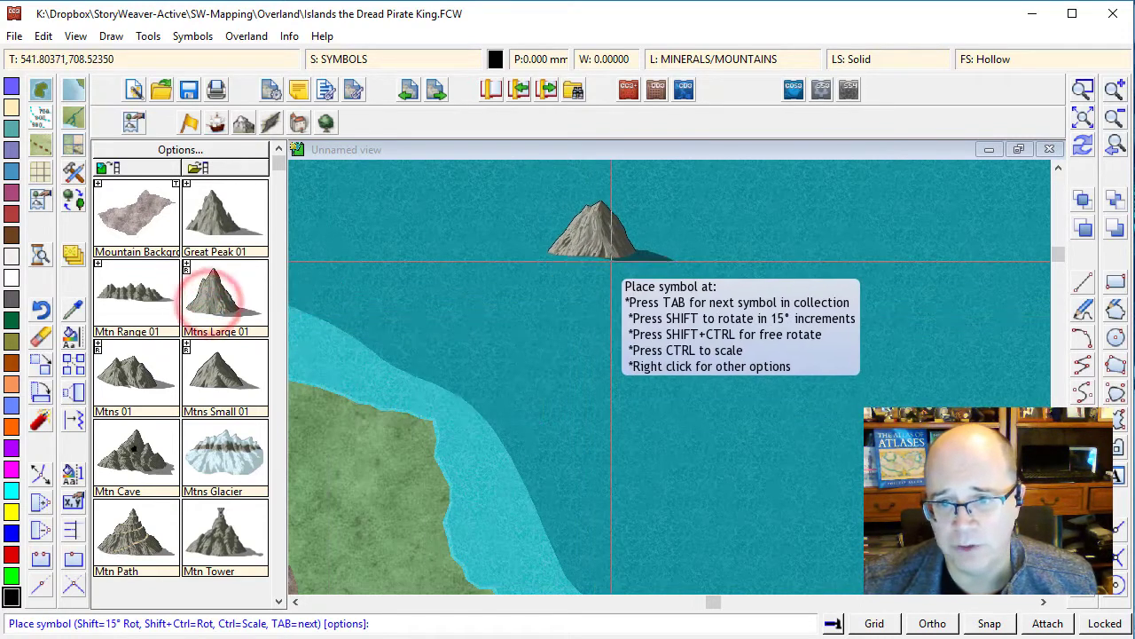
{"action": "key", "text": "Escape"}
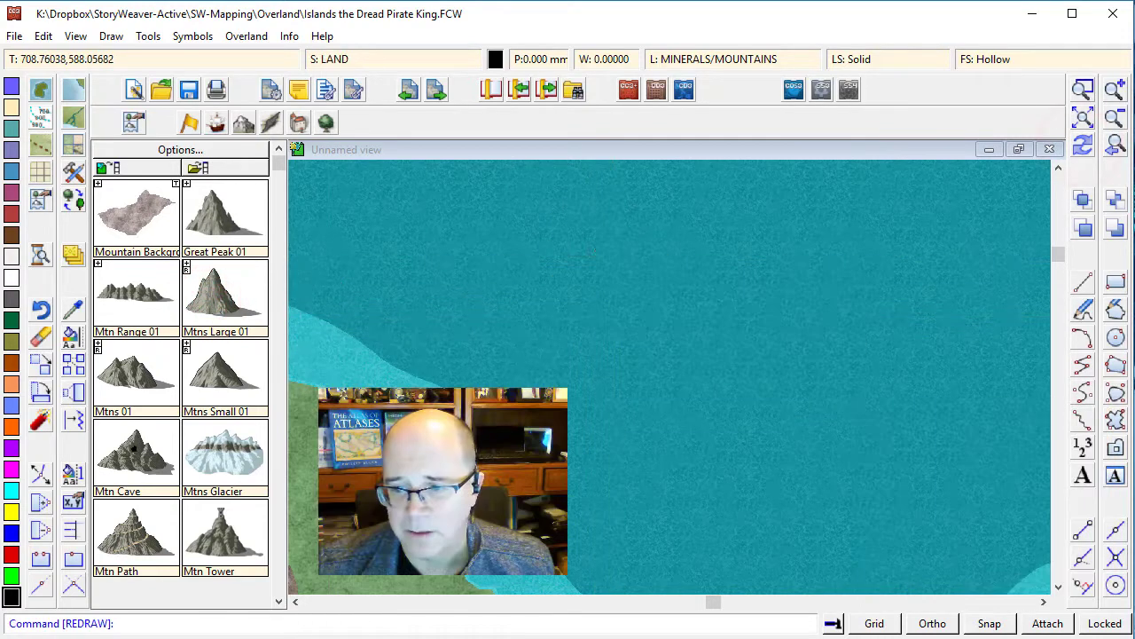
{"action": "left_click", "coordinate": [211, 306]}
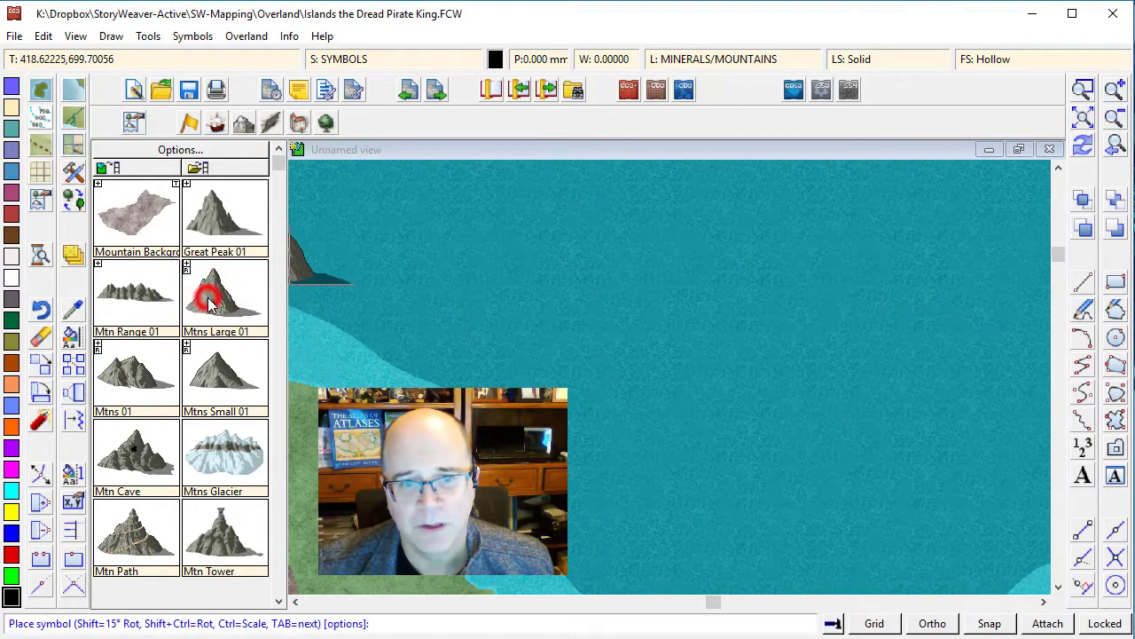
{"action": "left_click", "coordinate": [682, 267]}
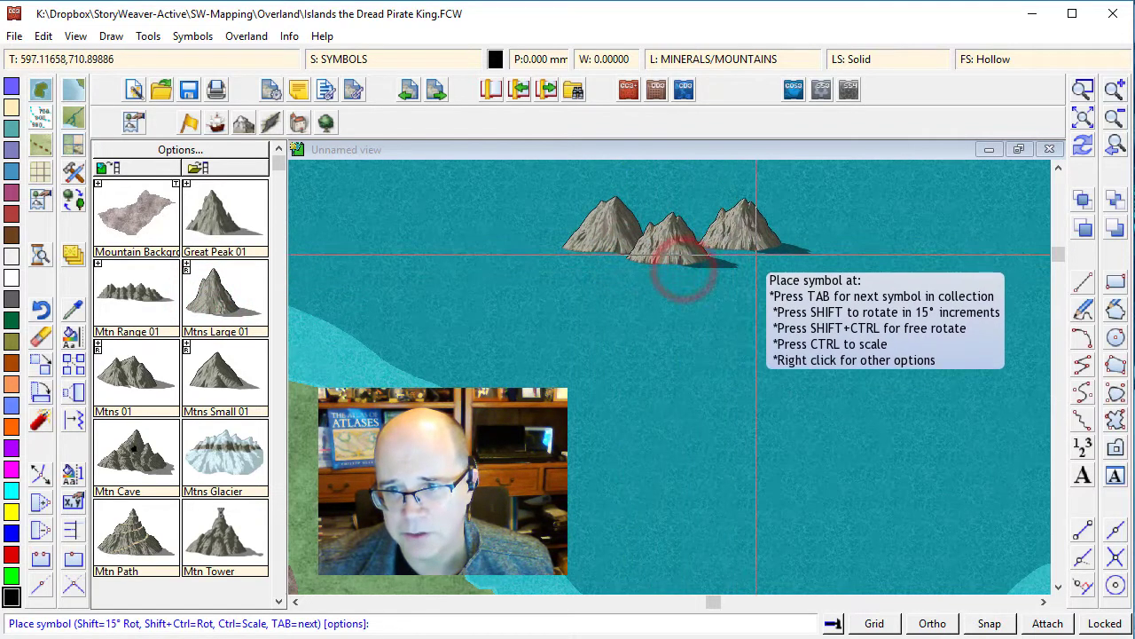
{"action": "left_click", "coordinate": [762, 256]}
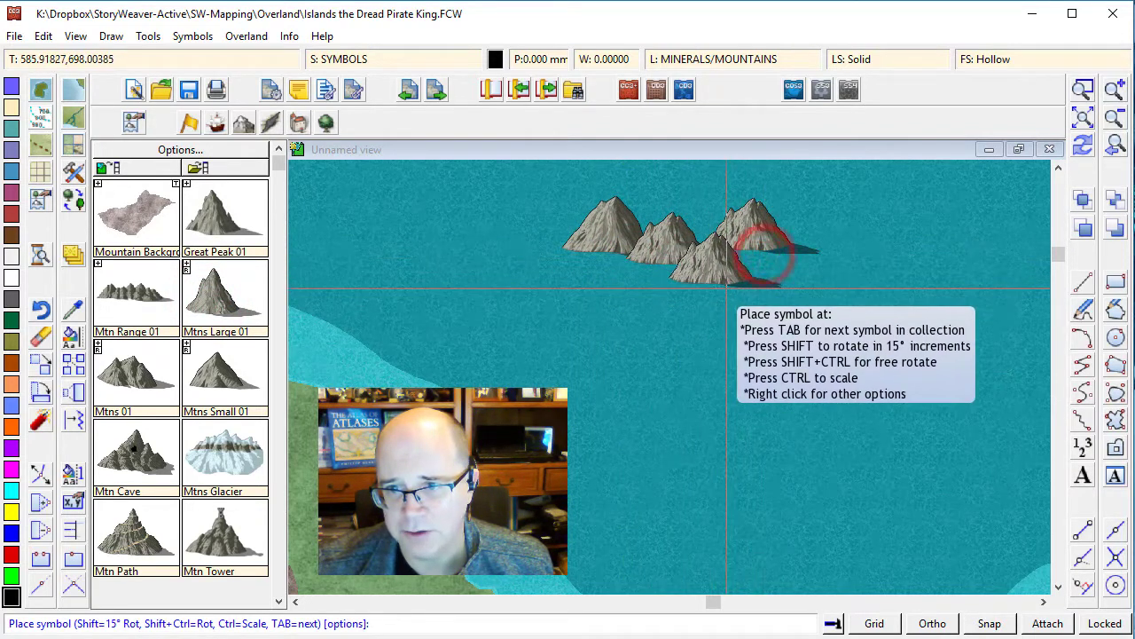
{"action": "left_click", "coordinate": [607, 301]}
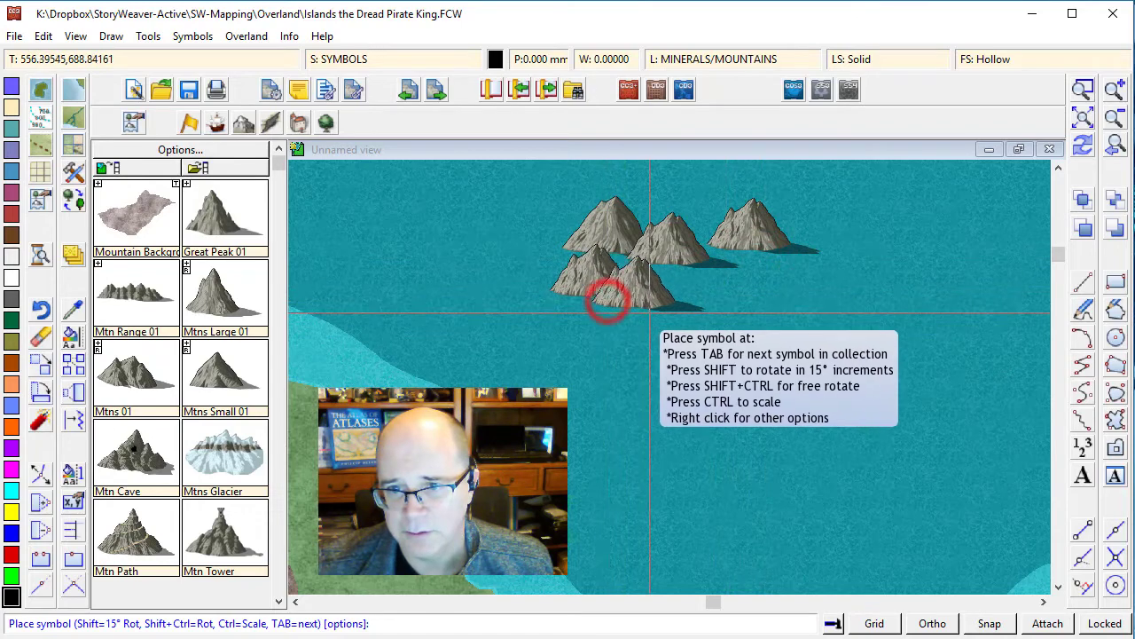
{"action": "left_click", "coordinate": [650, 308]}
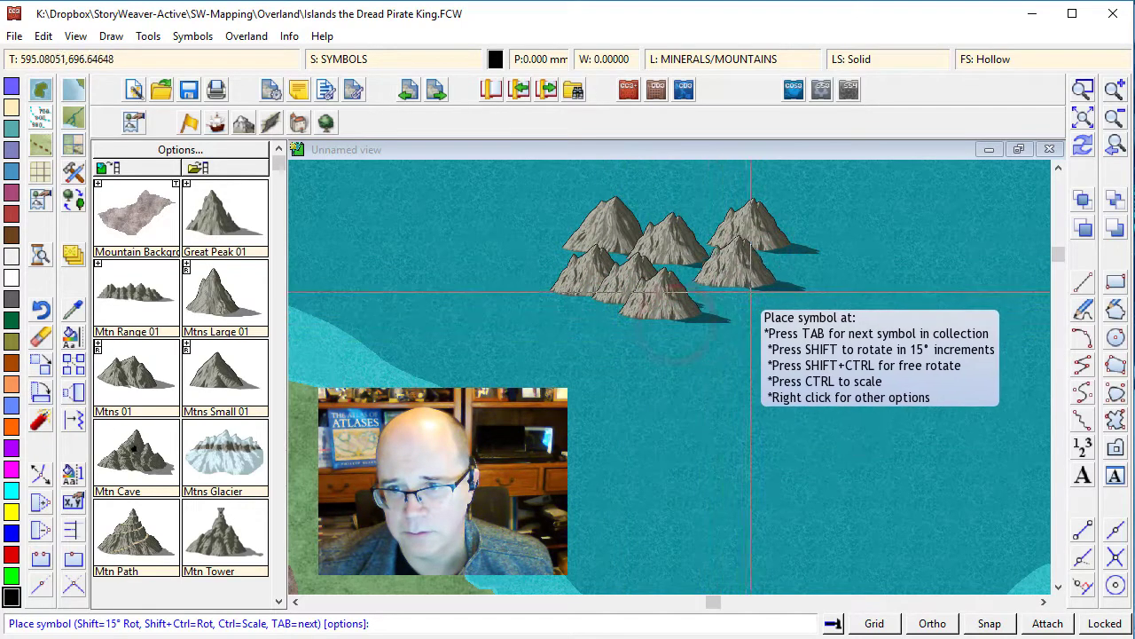
{"action": "left_click", "coordinate": [745, 284]}
{"action": "left_click", "coordinate": [769, 313]}
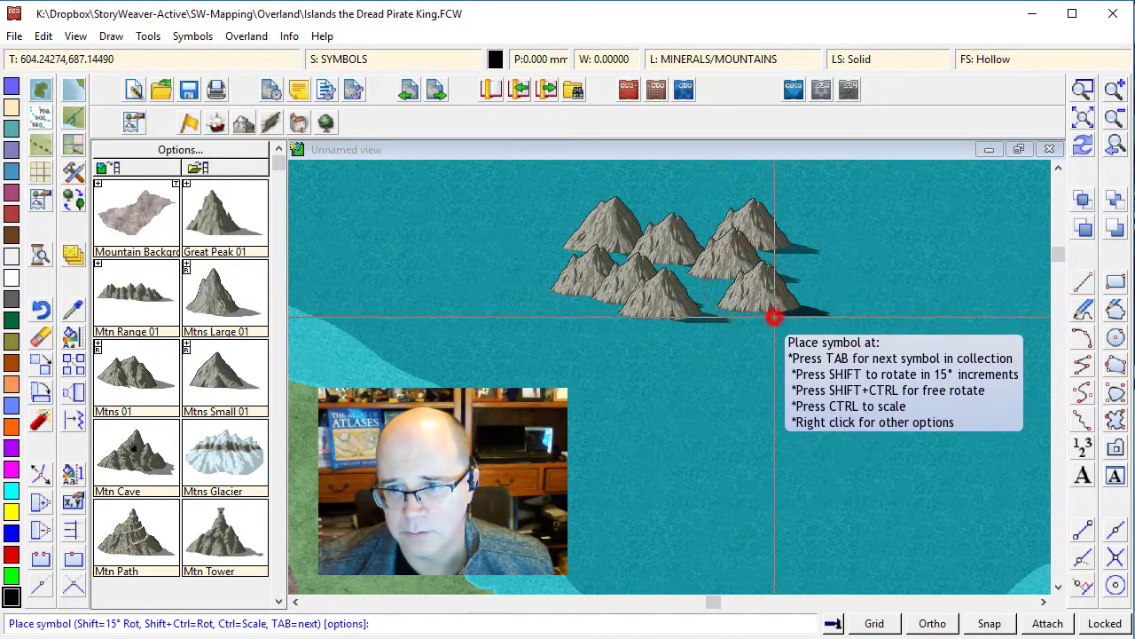
{"action": "left_click", "coordinate": [721, 336]}
{"action": "left_click", "coordinate": [768, 347]}
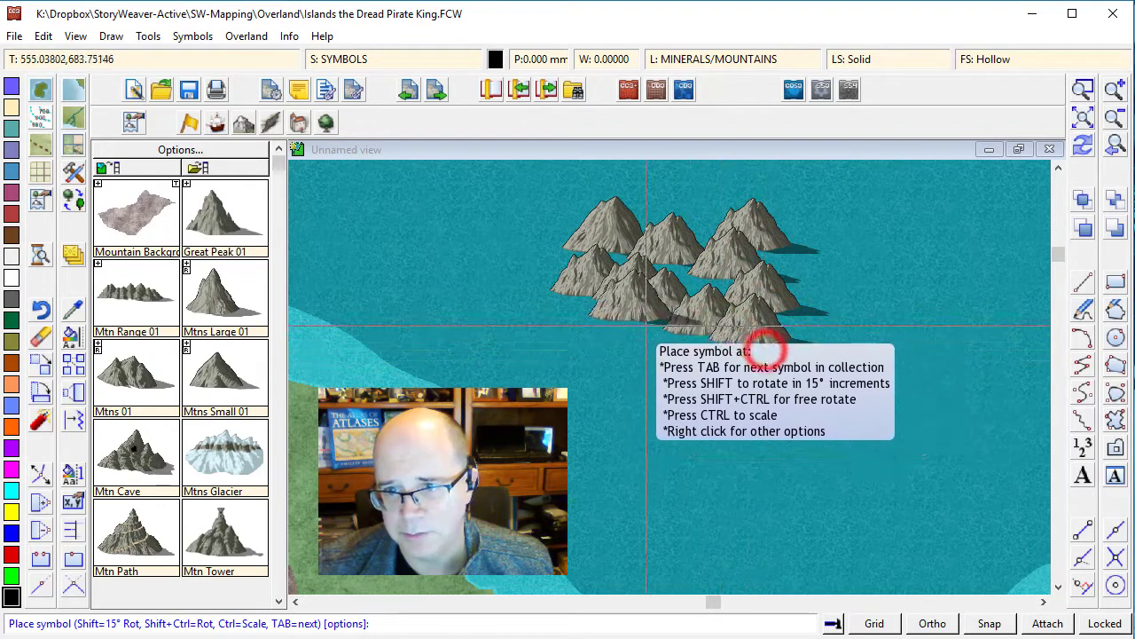
Step: Extend the peaks into a long diagonal ridge toward the lower right, then stop placing
{"action": "left_click", "coordinate": [813, 371]}
{"action": "left_click", "coordinate": [784, 385]}
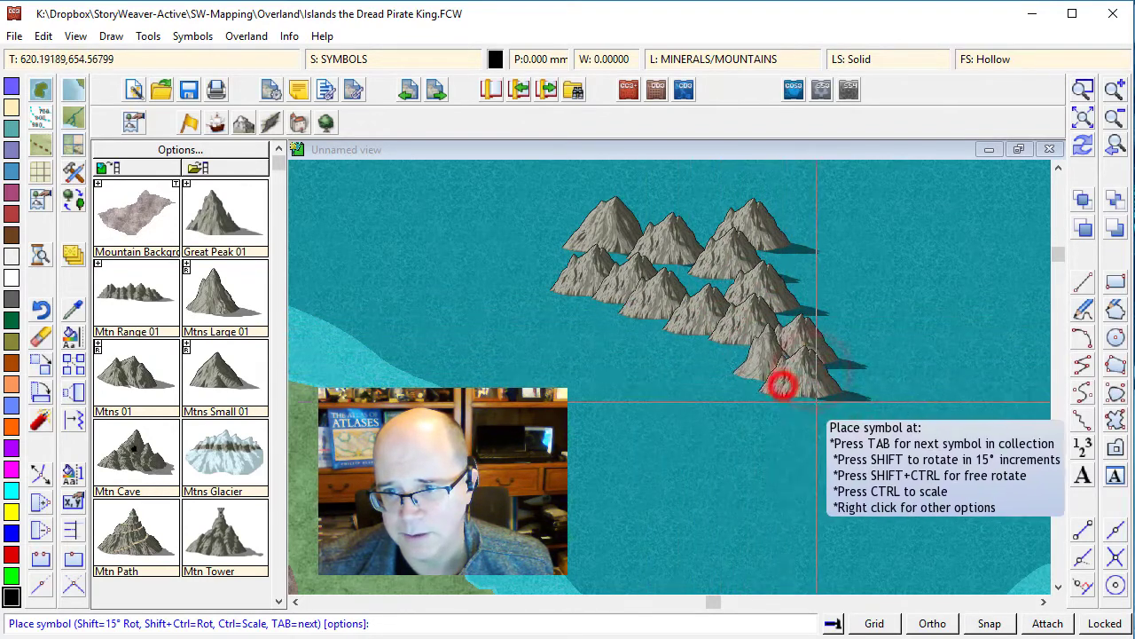
{"action": "left_click", "coordinate": [817, 401]}
{"action": "left_click", "coordinate": [845, 415]}
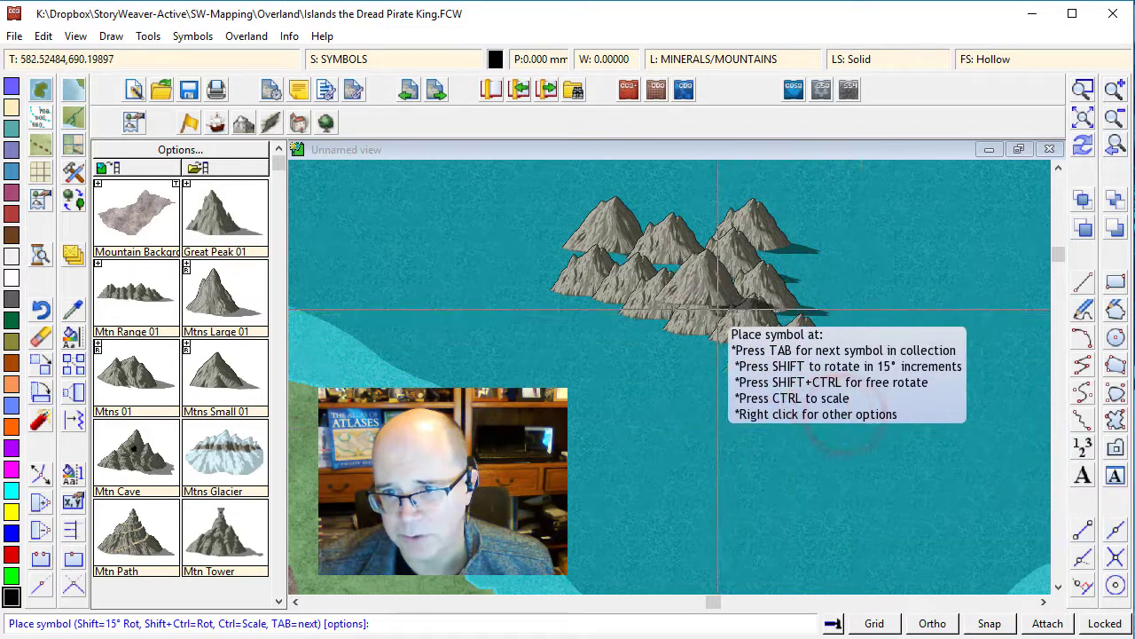
{"action": "left_click", "coordinate": [889, 440]}
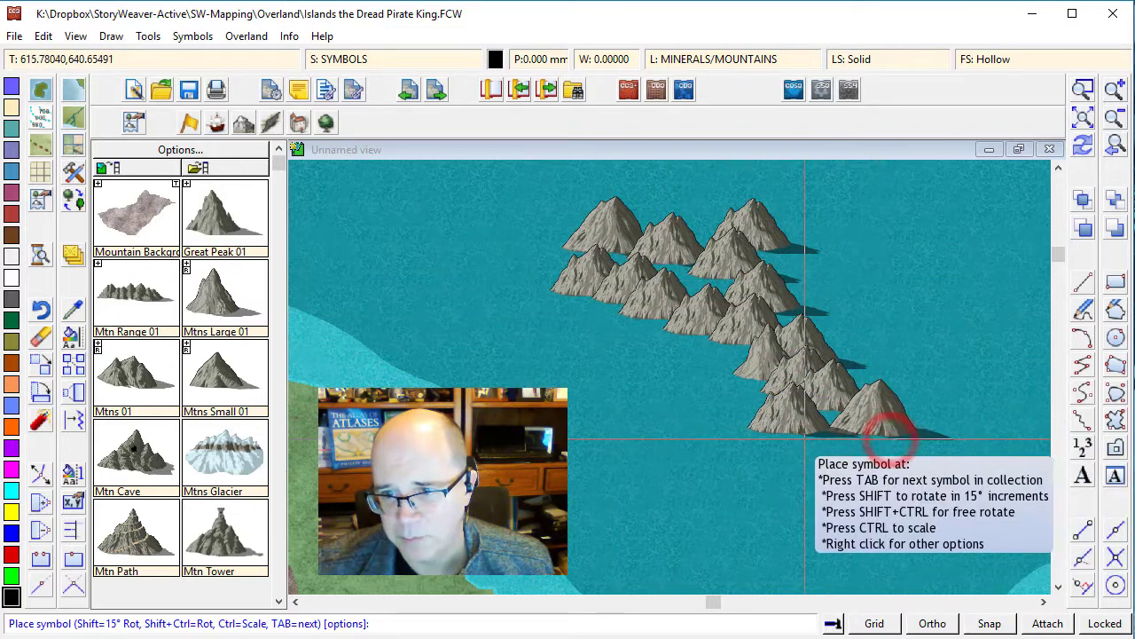
{"action": "left_click", "coordinate": [890, 472]}
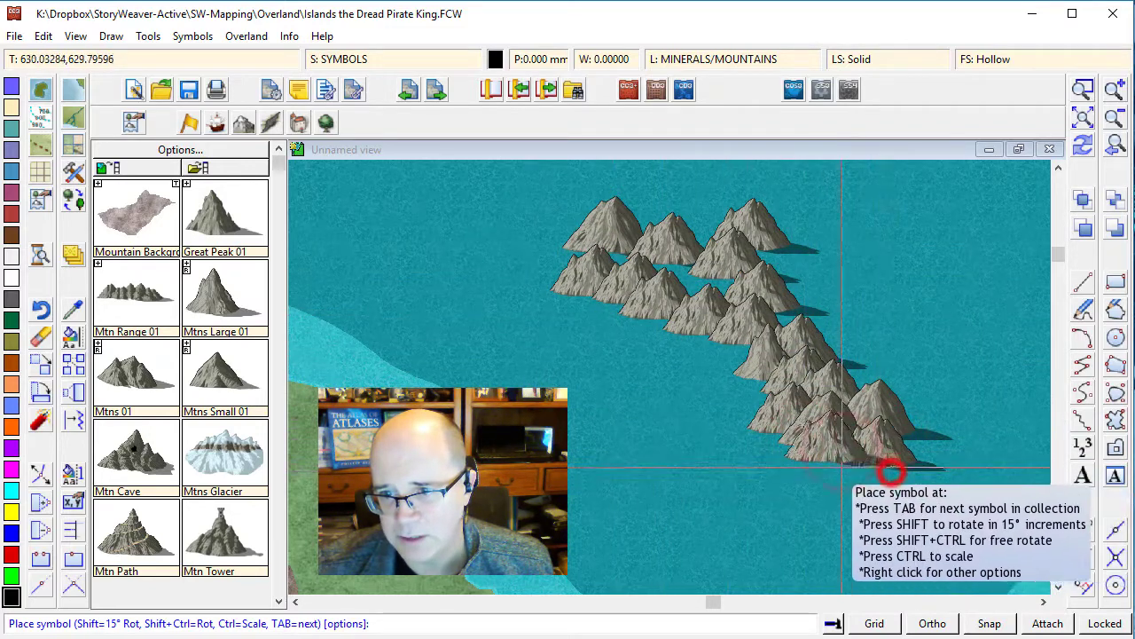
{"action": "left_click", "coordinate": [728, 481]}
{"action": "left_click", "coordinate": [779, 490]}
{"action": "left_click", "coordinate": [828, 502]}
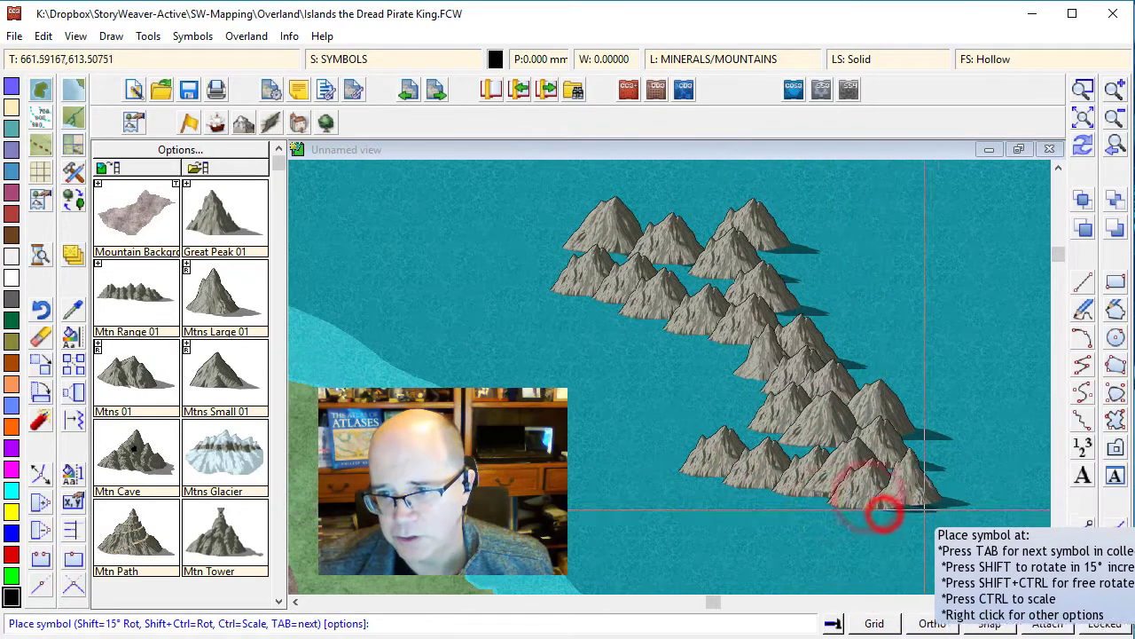
{"action": "left_click", "coordinate": [946, 520]}
{"action": "left_click", "coordinate": [837, 528]}
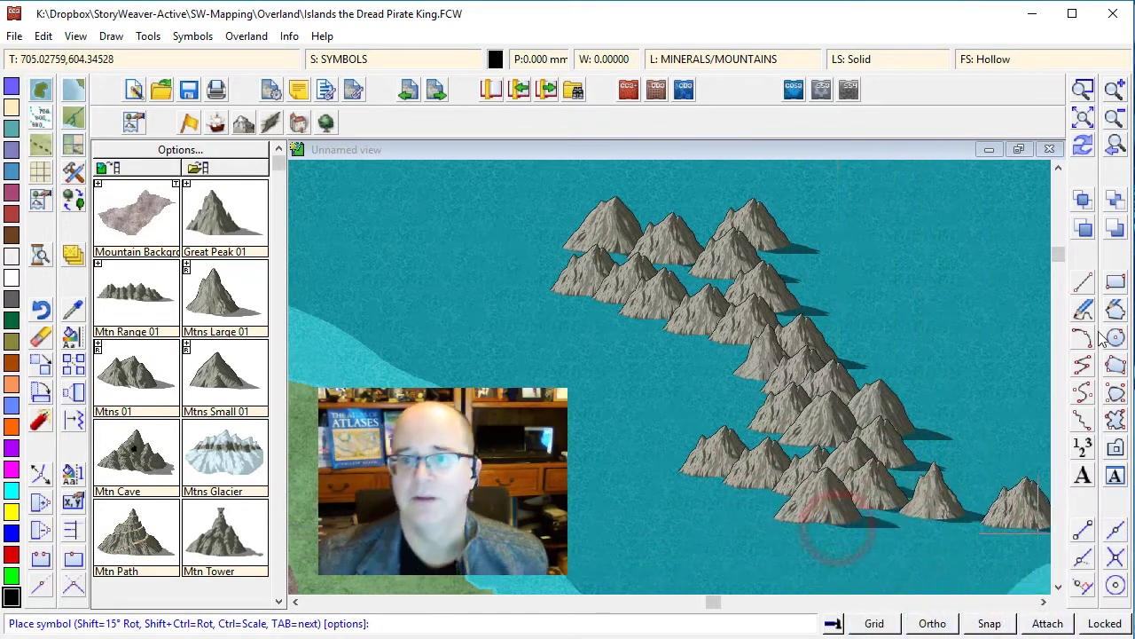
{"action": "key", "text": "Escape"}
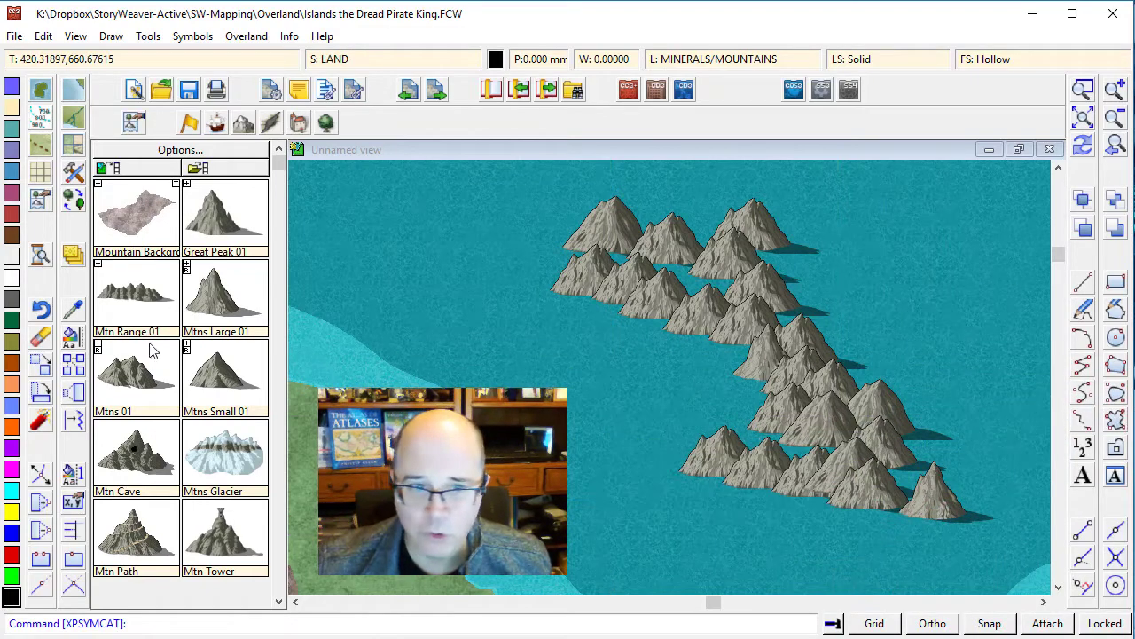
{"action": "left_click", "coordinate": [533, 207]}
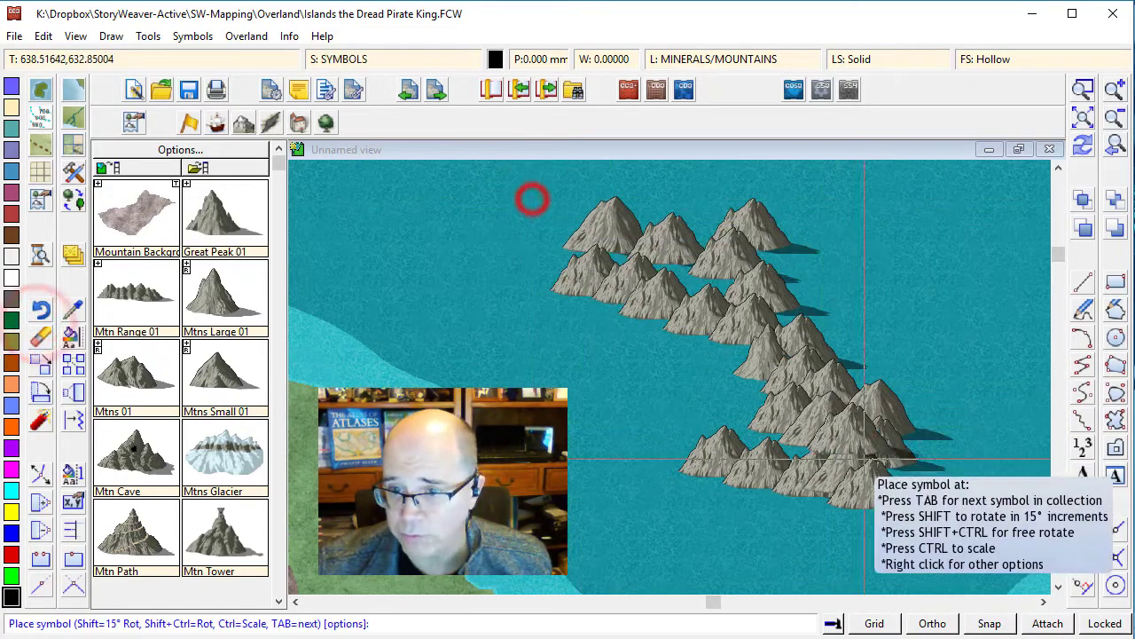
Step: Window-erase all 23 practice peaks, redraw, and zoom in on the northwestern islands
{"action": "left_click", "coordinate": [41, 339]}
{"action": "left_click", "coordinate": [536, 196]}
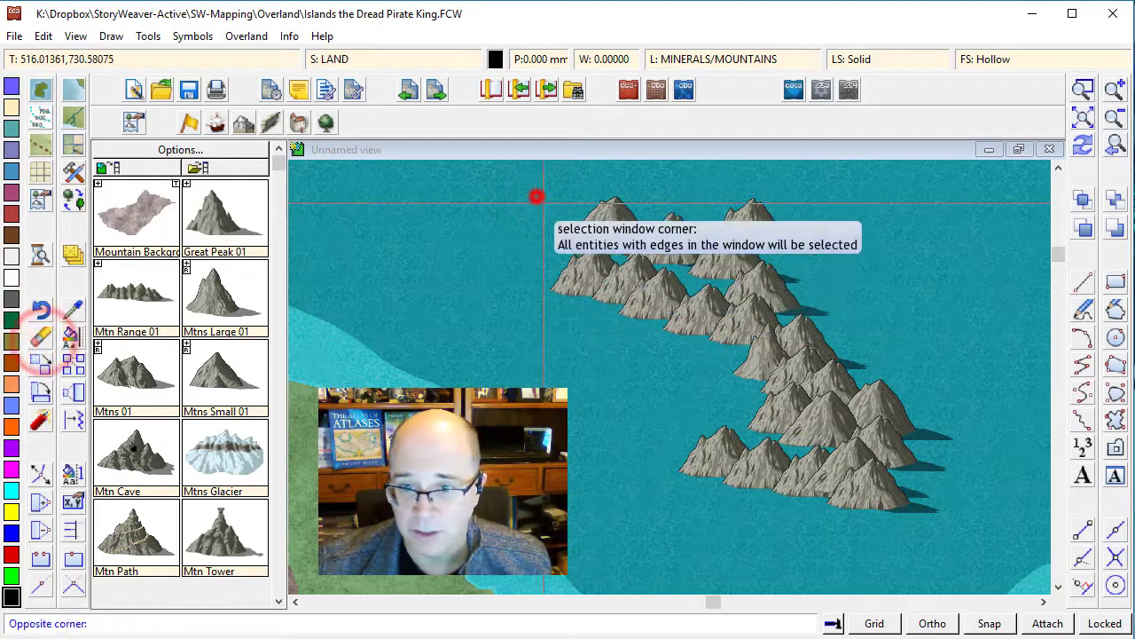
{"action": "left_click", "coordinate": [919, 485]}
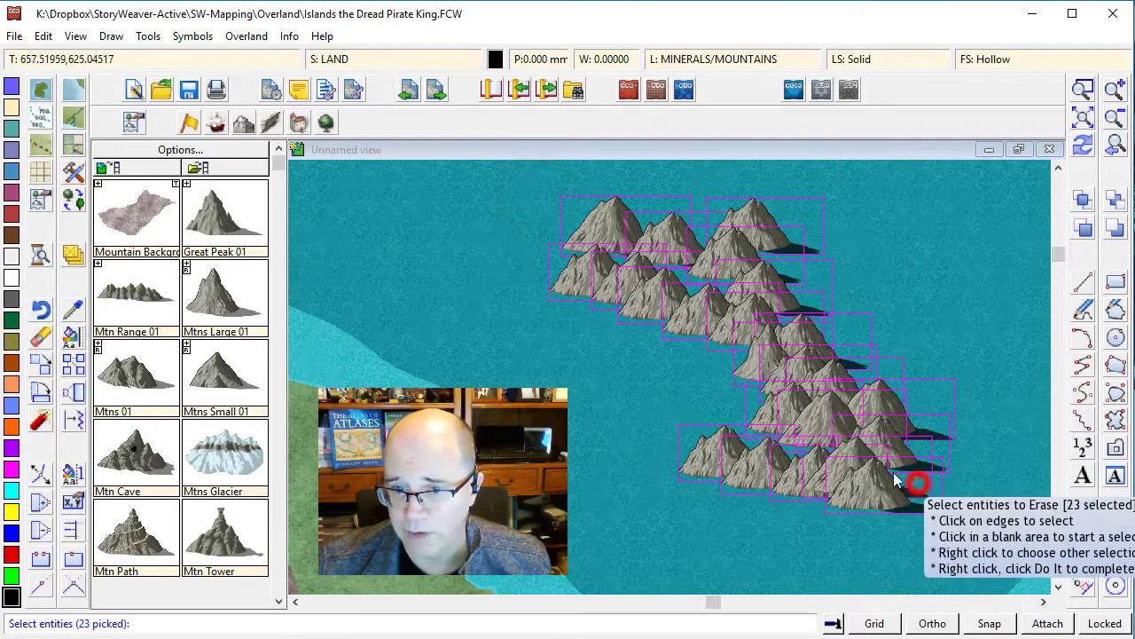
{"action": "right_click", "coordinate": [834, 365]}
{"action": "left_click", "coordinate": [834, 364]}
{"action": "left_click", "coordinate": [1082, 146]}
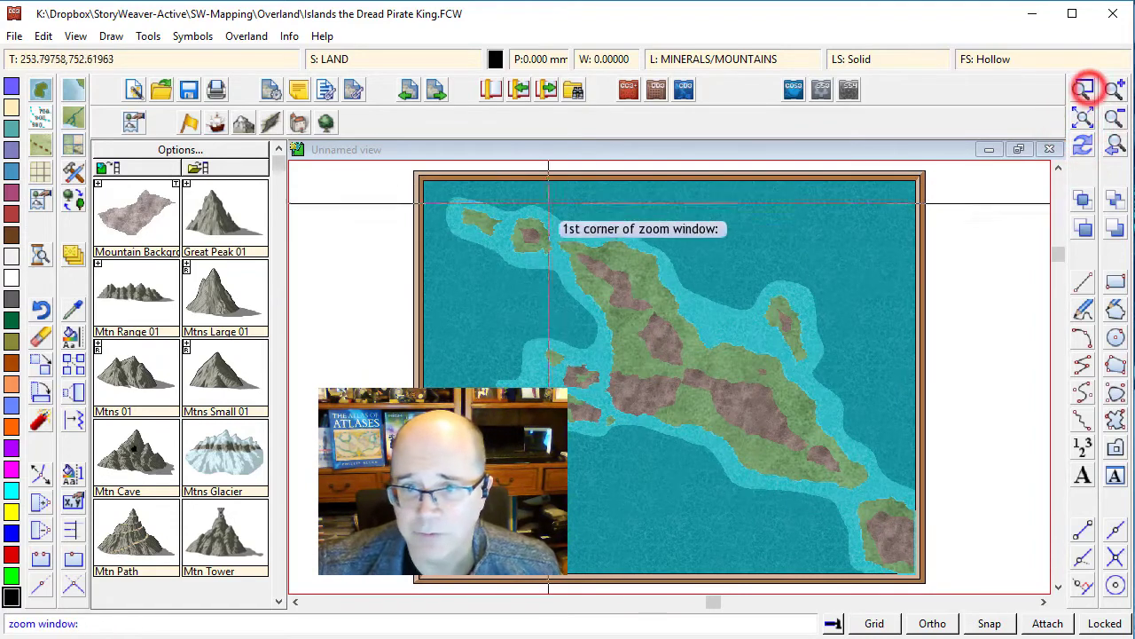
{"action": "left_click", "coordinate": [673, 297]}
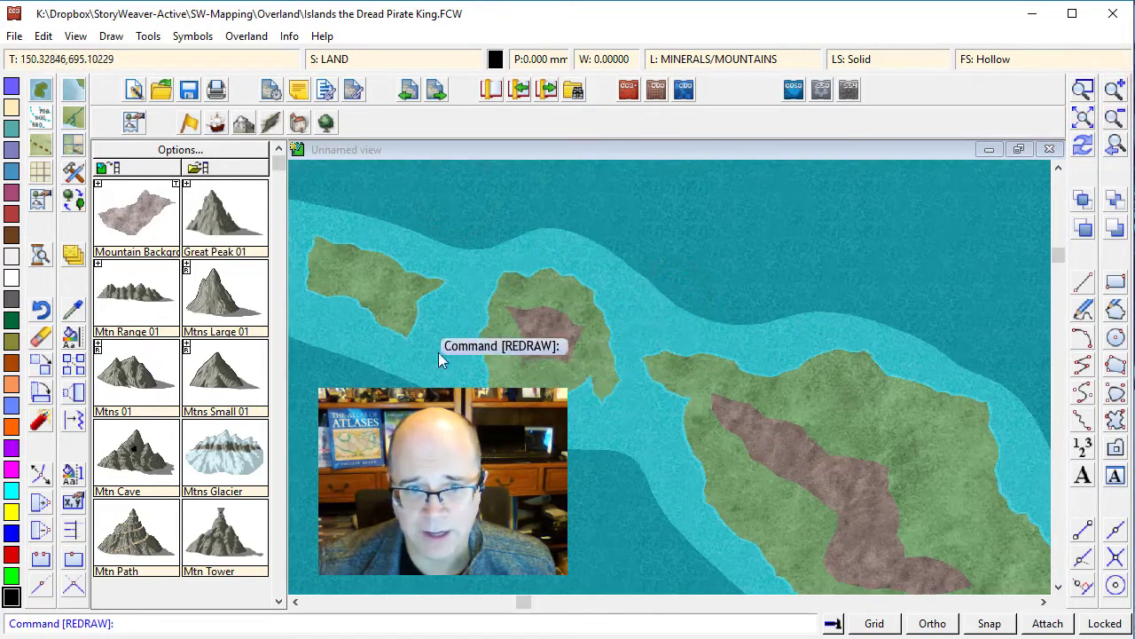
Step: Scroll the symbol catalog down to the vari mountain symbols
{"action": "left_click", "coordinate": [275, 293]}
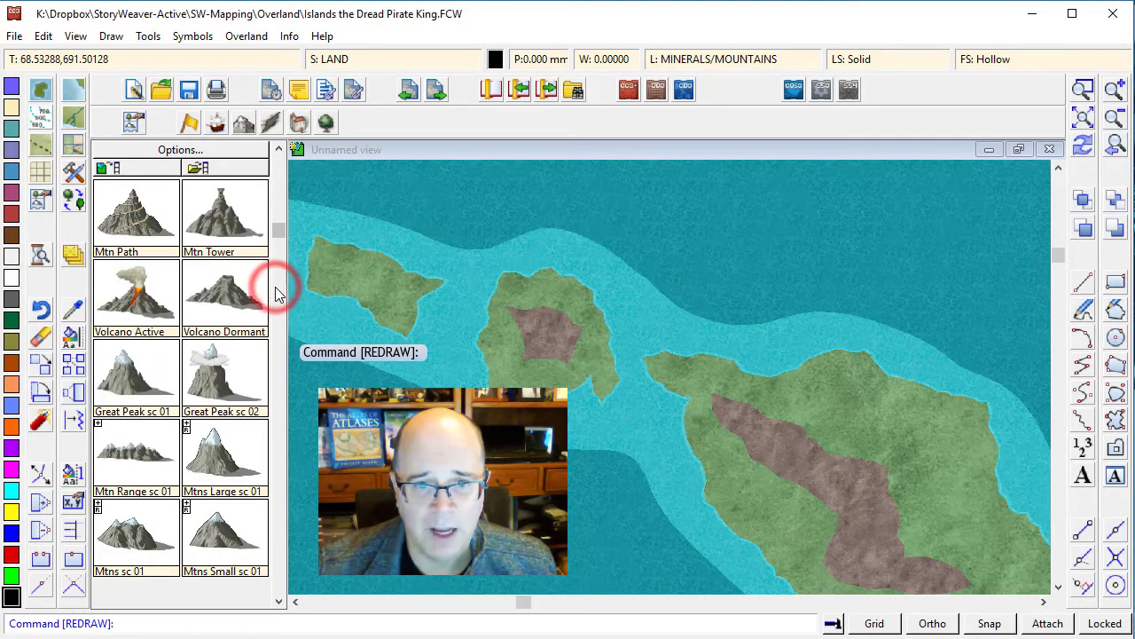
{"action": "left_click", "coordinate": [275, 293]}
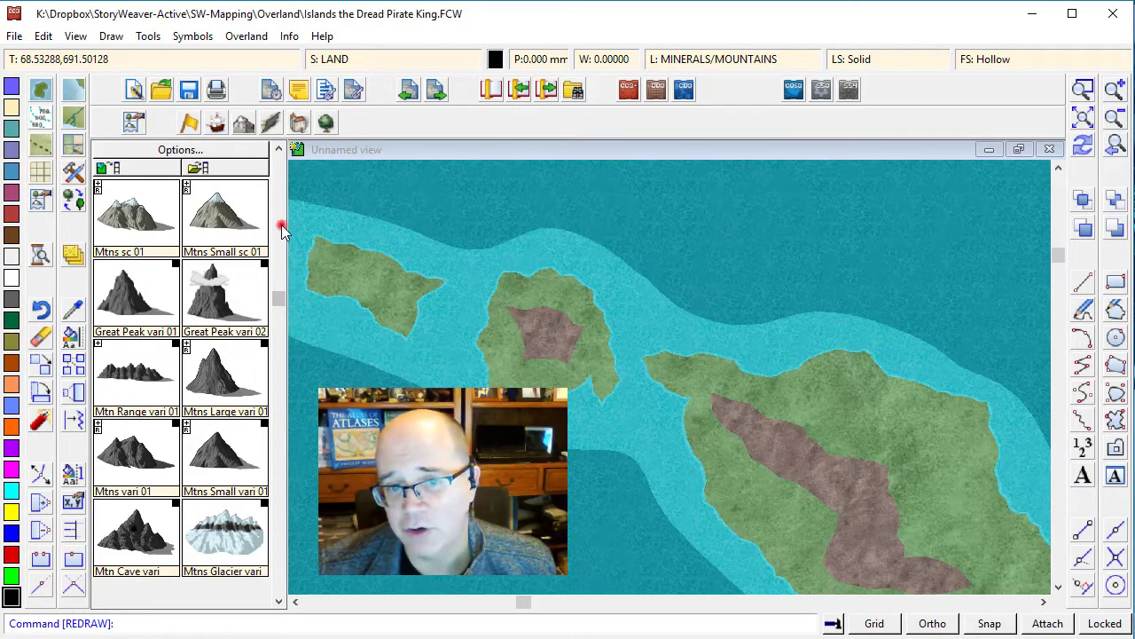
{"action": "left_click", "coordinate": [278, 233]}
{"action": "left_click", "coordinate": [281, 224]}
{"action": "left_click", "coordinate": [275, 180]}
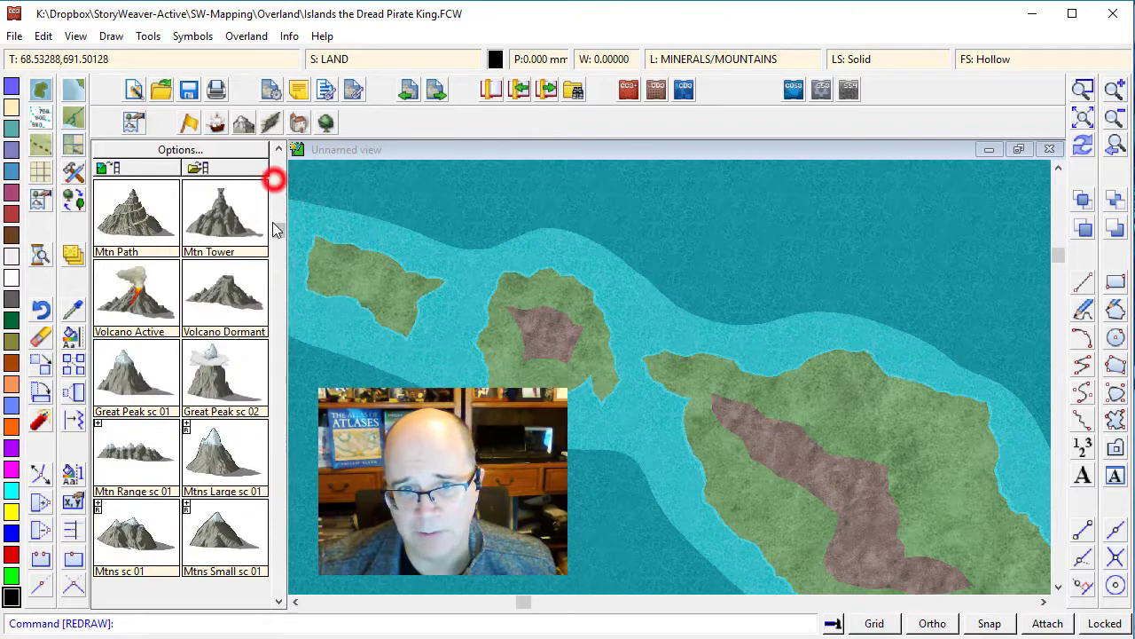
{"action": "left_click", "coordinate": [278, 291]}
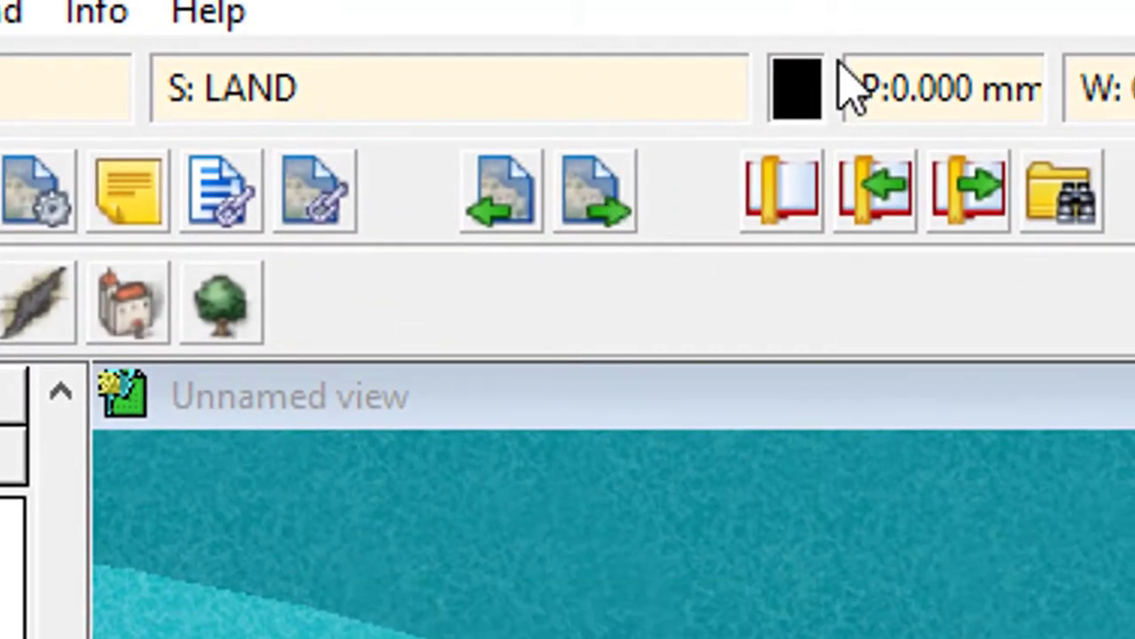
Step: Set the current colour to dark brown (colour 145) in the Select Color dialog
{"action": "left_click", "coordinate": [809, 96]}
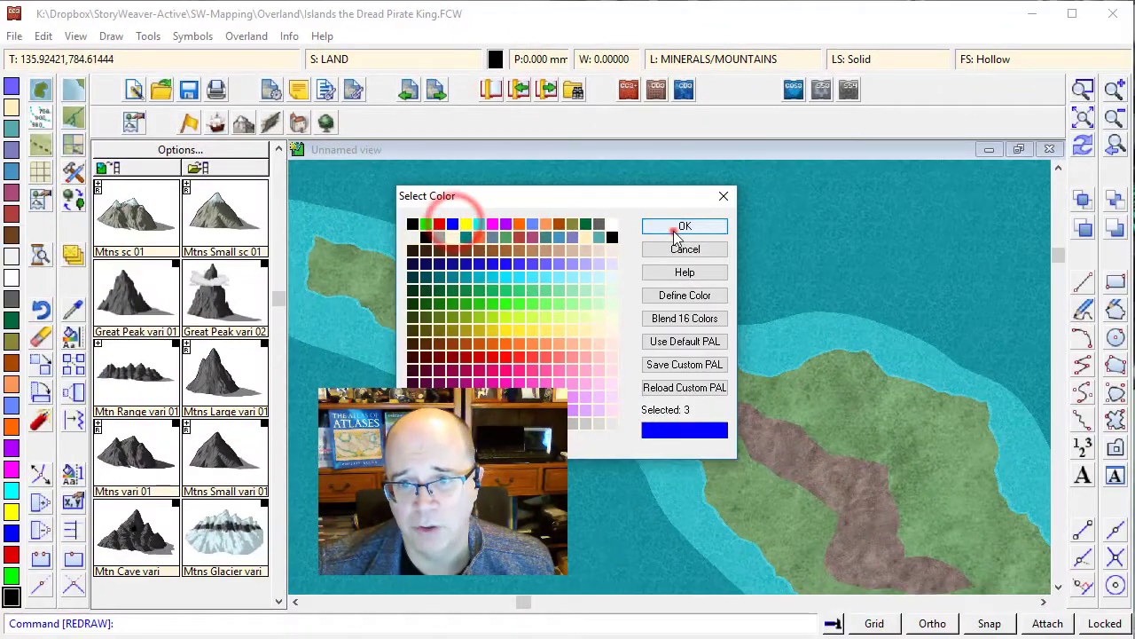
{"action": "left_click", "coordinate": [674, 228]}
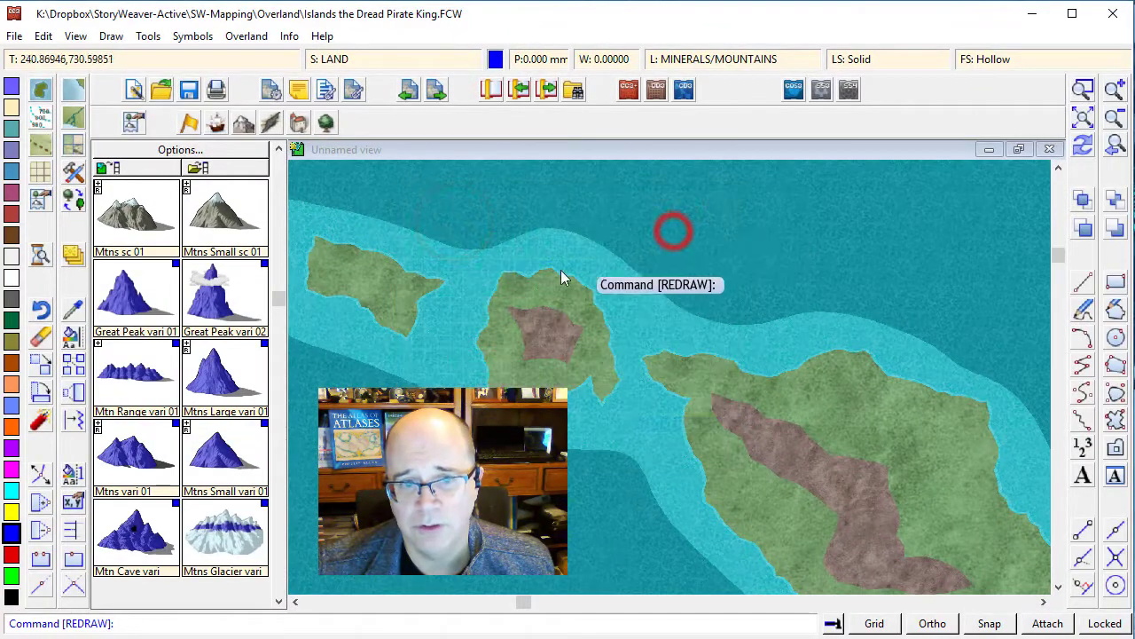
{"action": "left_click", "coordinate": [494, 60]}
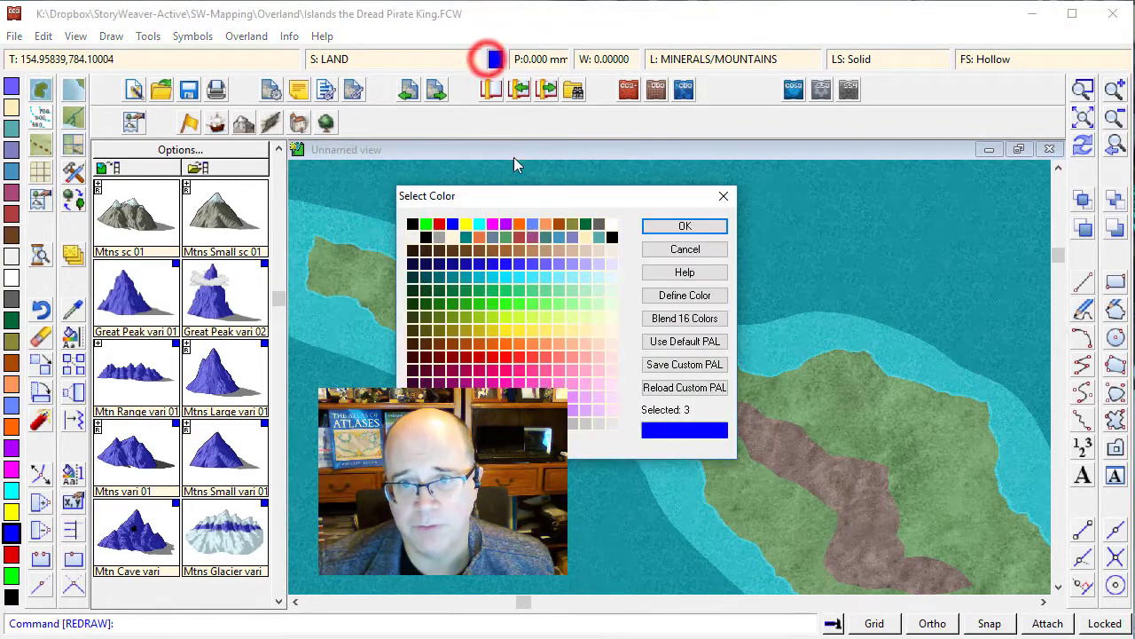
{"action": "left_click", "coordinate": [652, 226]}
{"action": "left_click", "coordinate": [495, 60]}
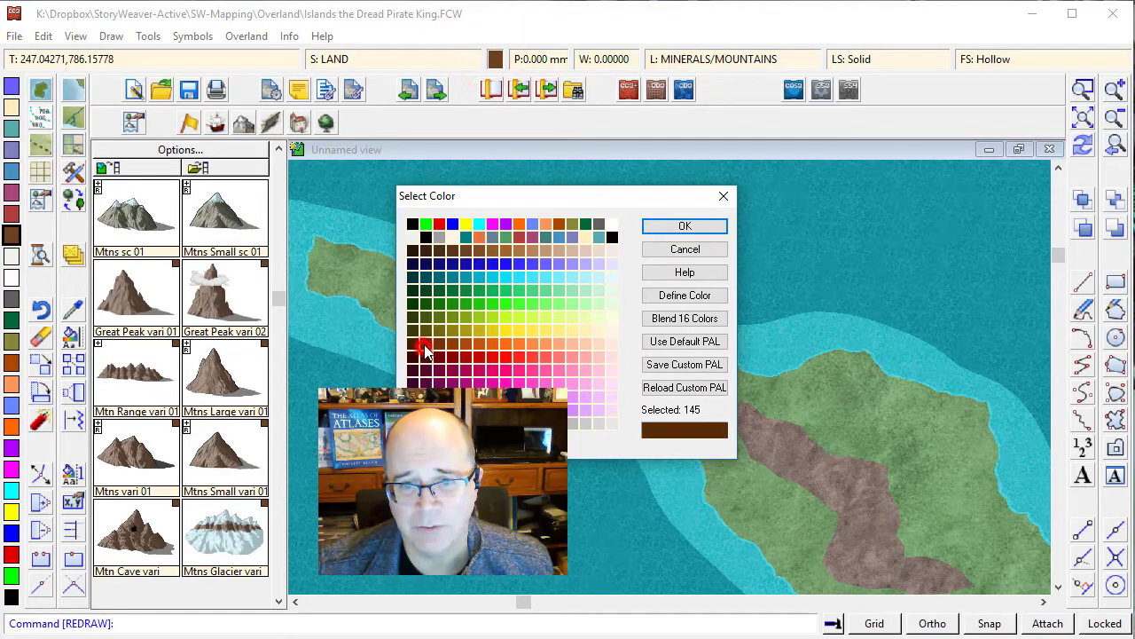
{"action": "left_click", "coordinate": [665, 227]}
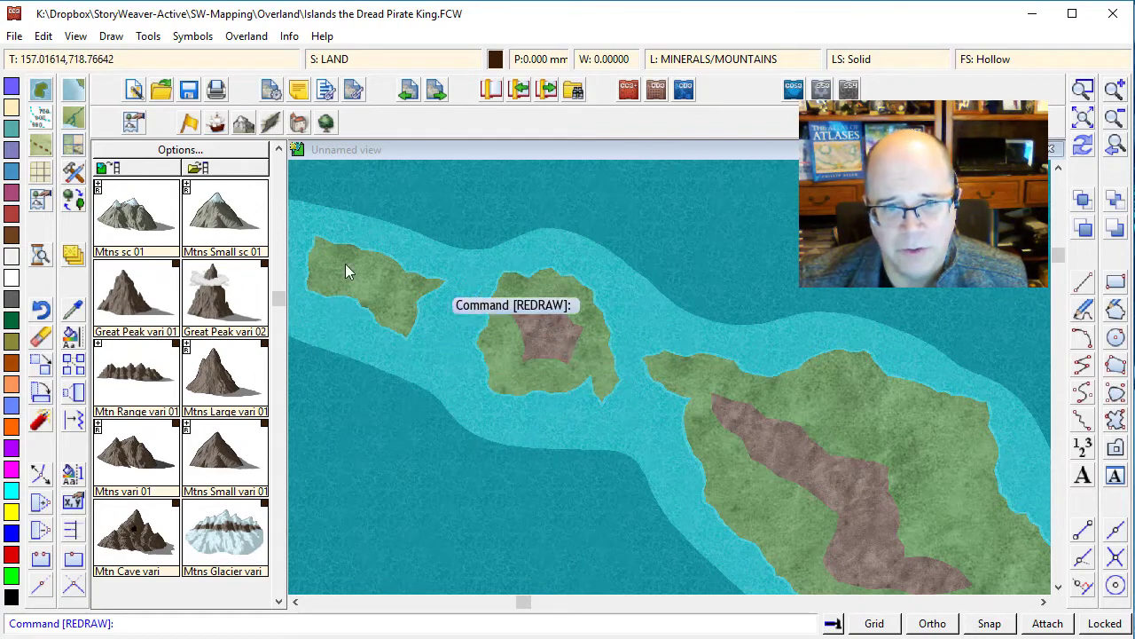
Step: Page through the symbol catalog to the Mtns Small vari mountain symbols
{"action": "left_click", "coordinate": [277, 243]}
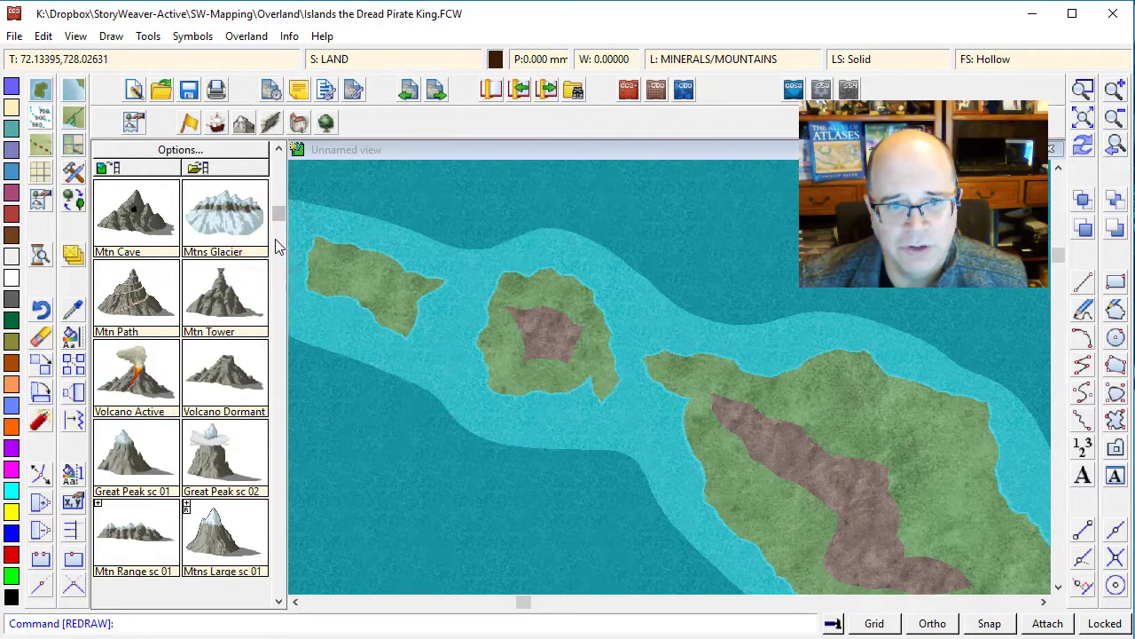
{"action": "left_click", "coordinate": [279, 302]}
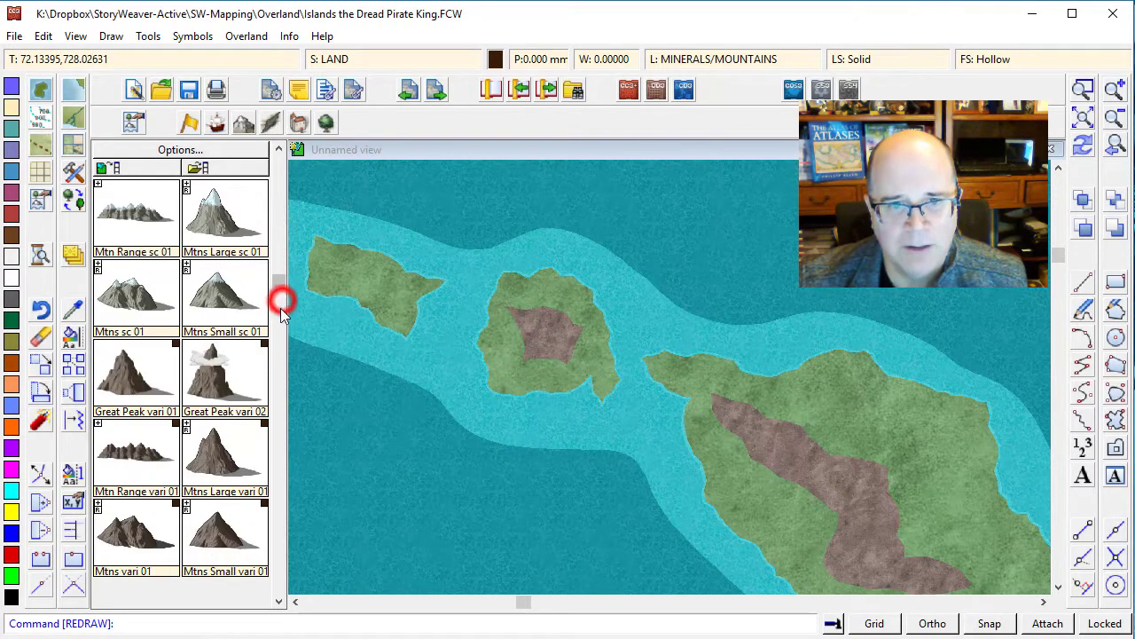
{"action": "left_click", "coordinate": [280, 328]}
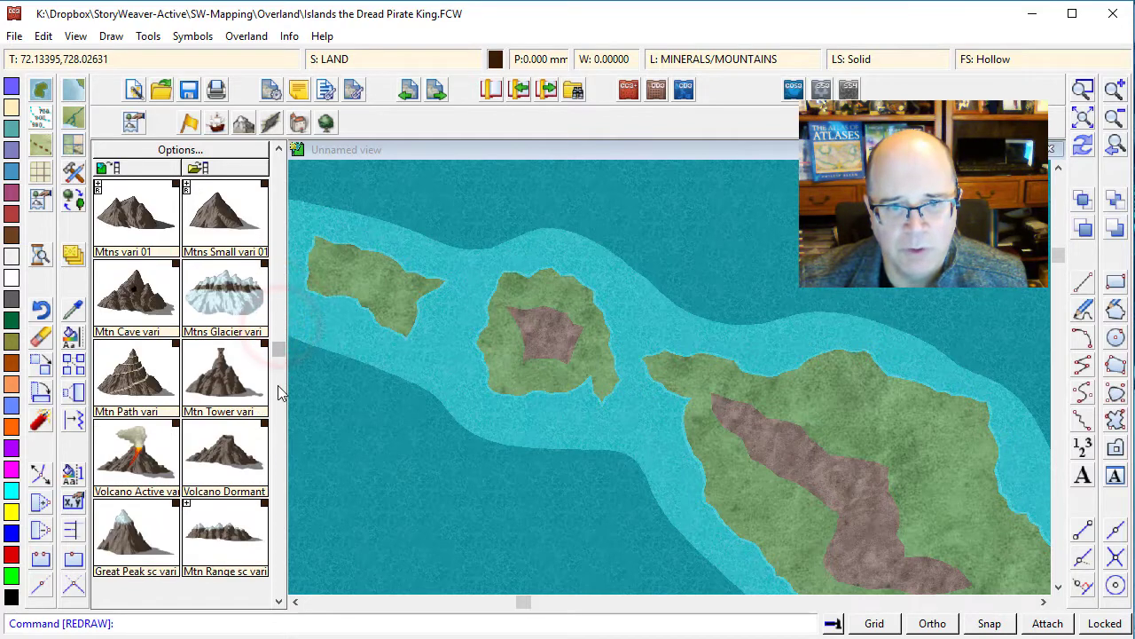
{"action": "left_click", "coordinate": [277, 455]}
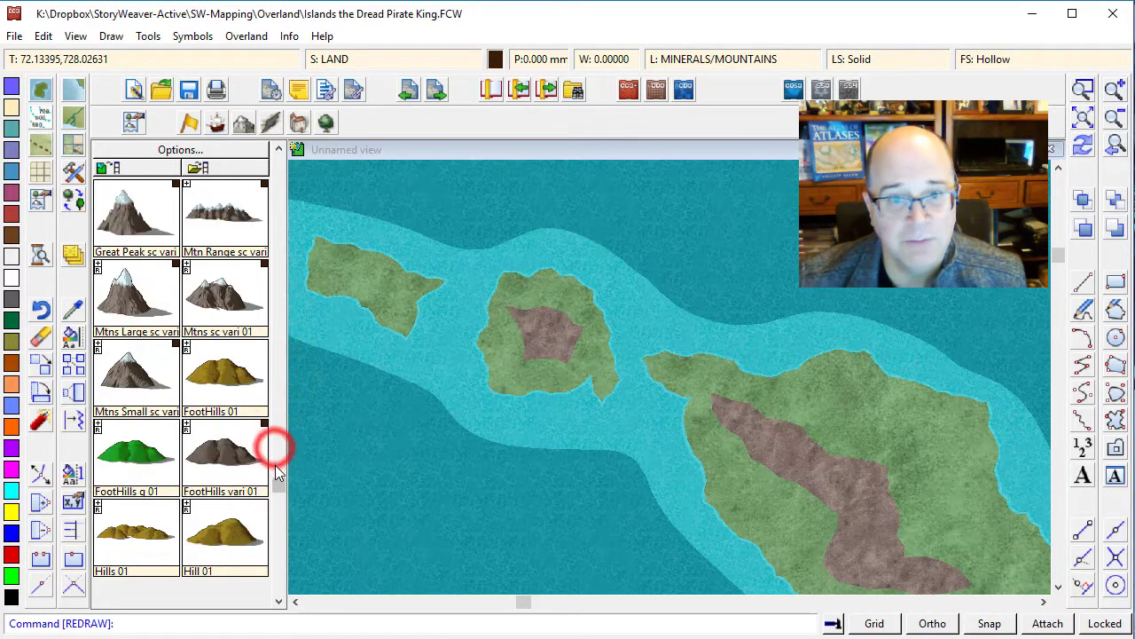
{"action": "left_click", "coordinate": [277, 461]}
{"action": "left_click", "coordinate": [281, 287]}
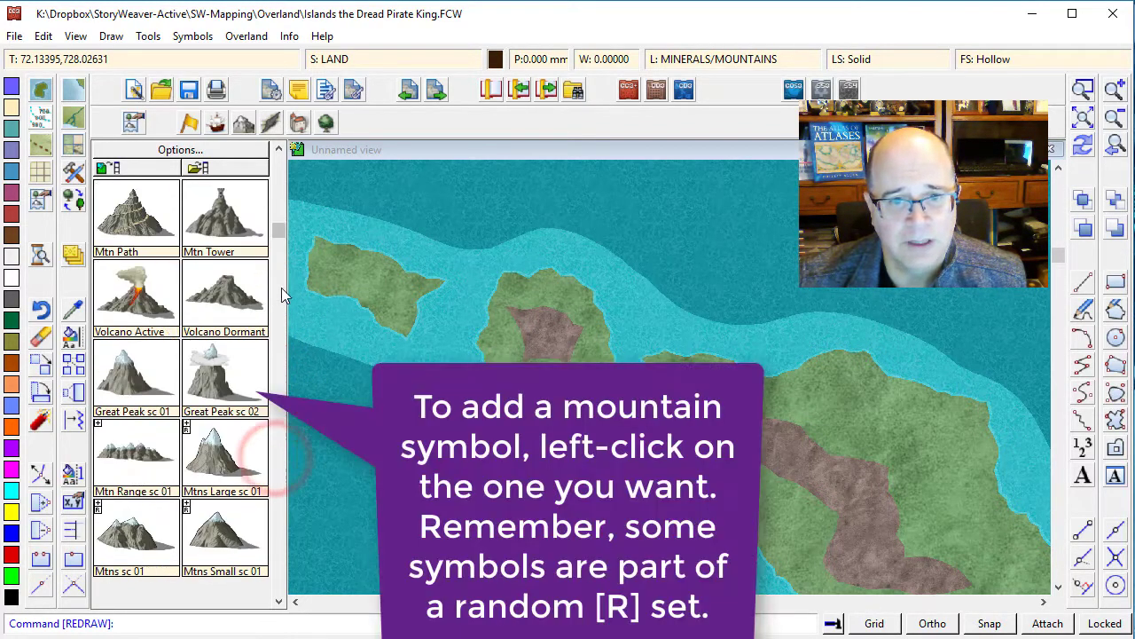
{"action": "left_click", "coordinate": [281, 319]}
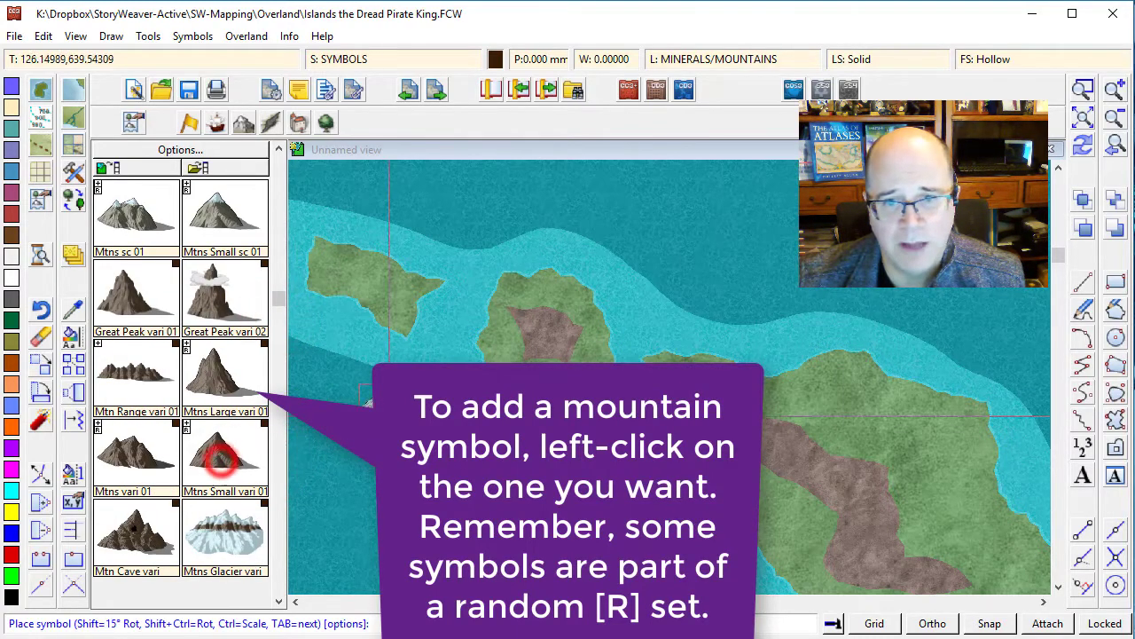
Step: Place two brown mountains on the middle island's highland
{"action": "left_click", "coordinate": [532, 317]}
{"action": "left_click", "coordinate": [559, 326]}
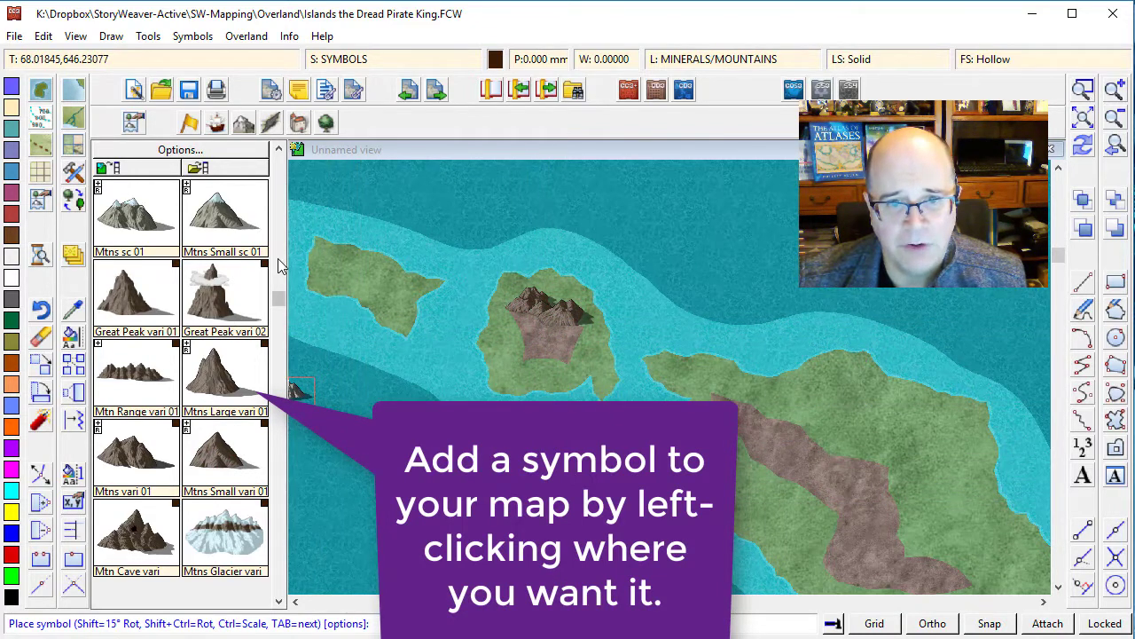
{"action": "left_click", "coordinate": [281, 328]}
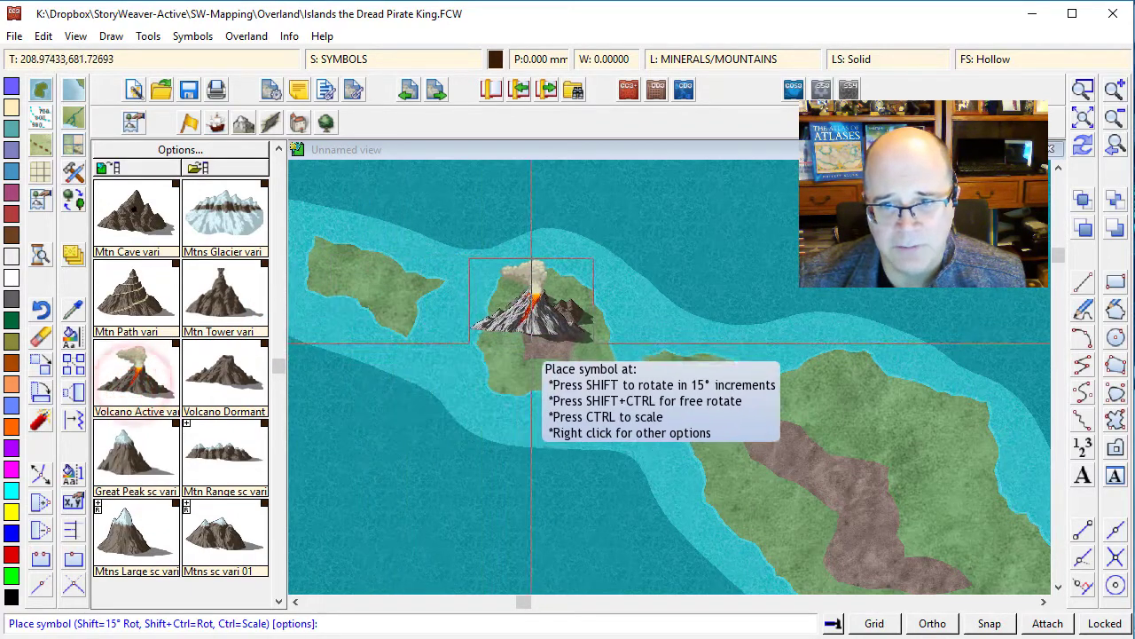
Step: Drop an erupting volcano on the middle island and add three Mtns Small vari 01 peaks to its south
{"action": "left_click", "coordinate": [543, 353]}
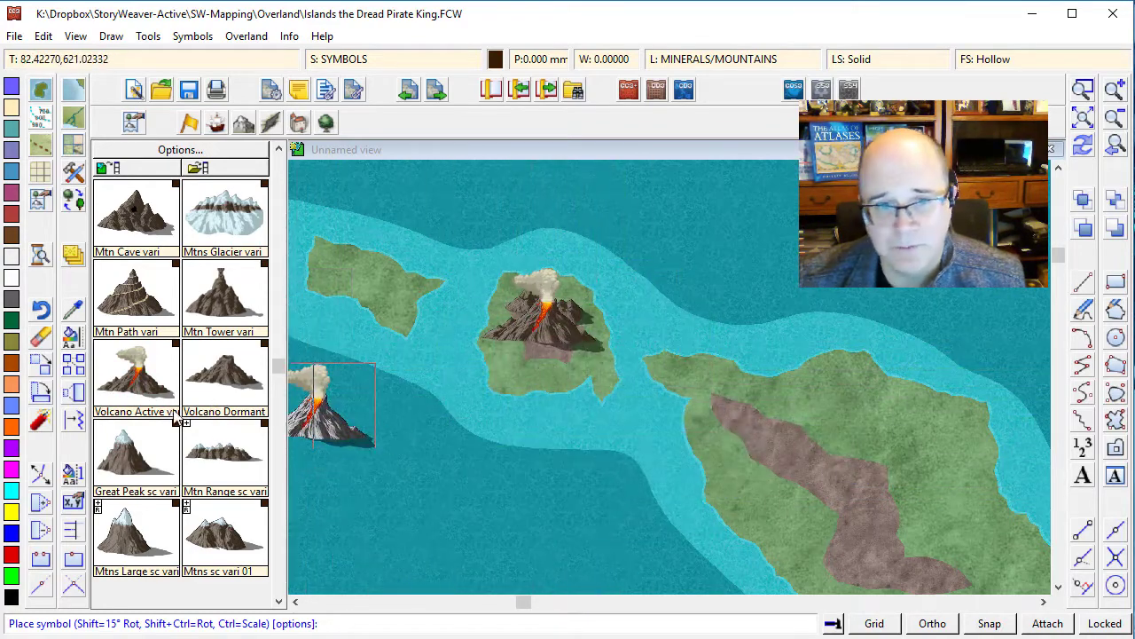
{"action": "left_click", "coordinate": [281, 284]}
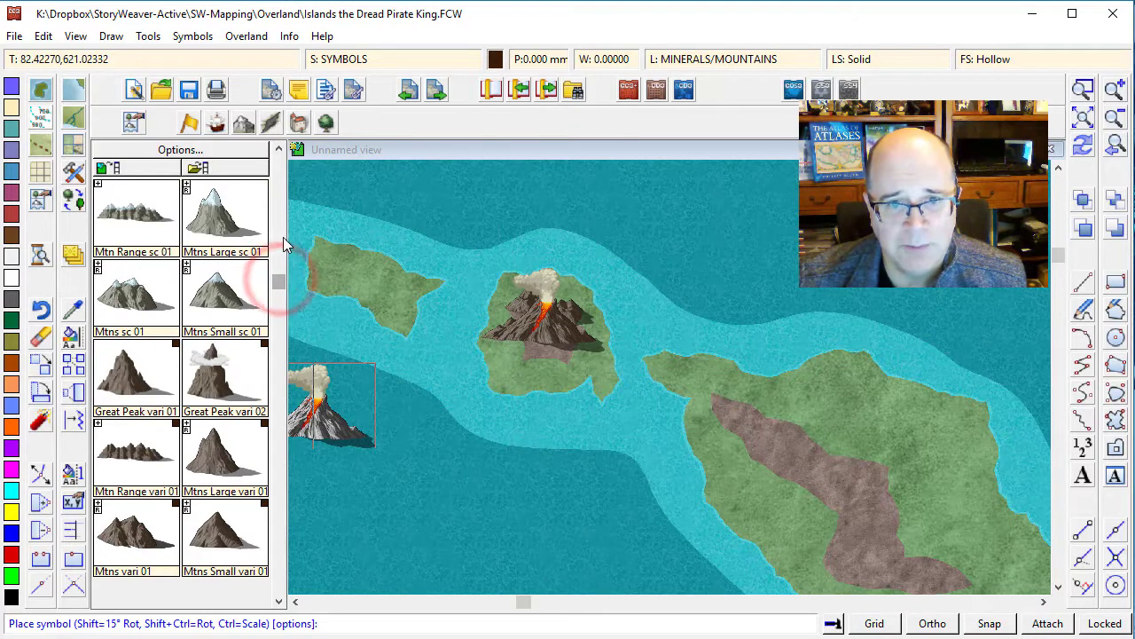
{"action": "left_click", "coordinate": [215, 543]}
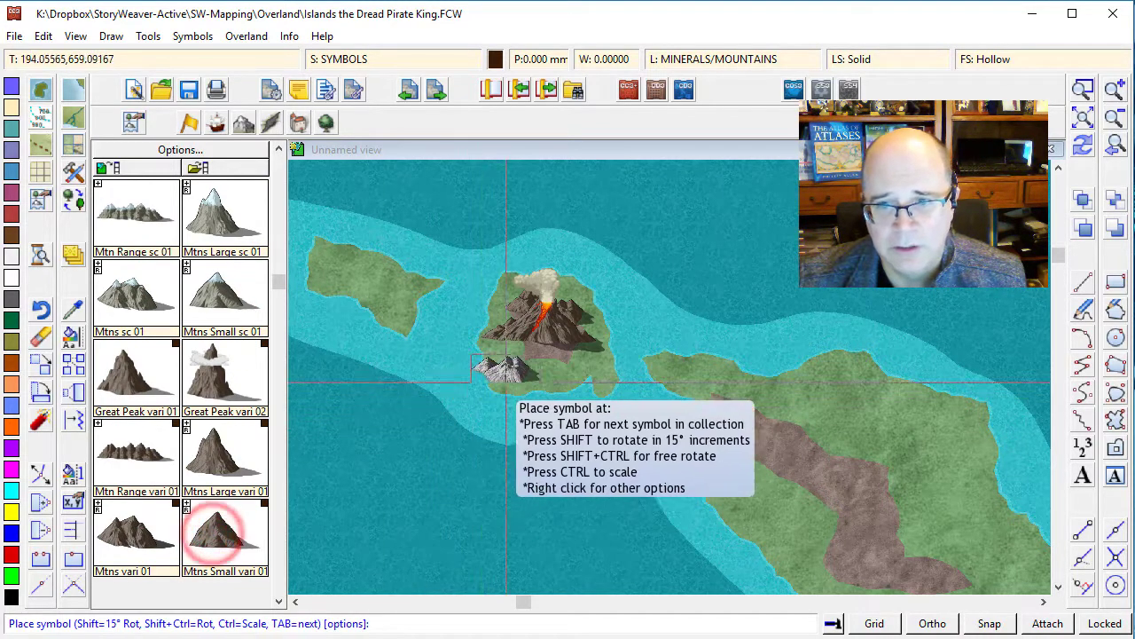
{"action": "left_click", "coordinate": [523, 364]}
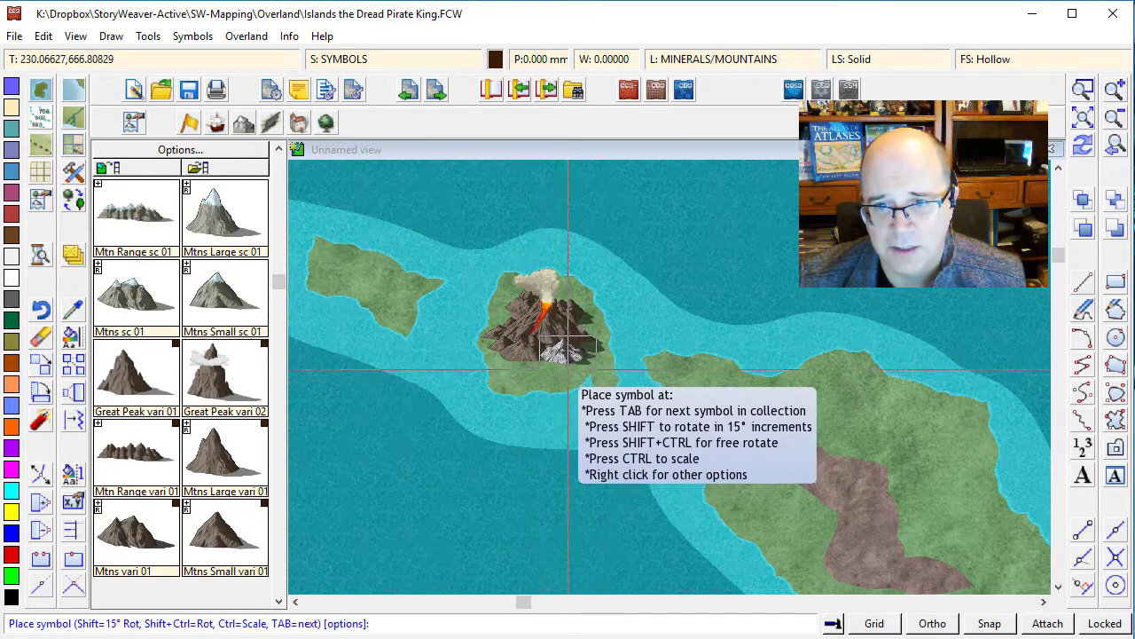
{"action": "left_click", "coordinate": [546, 387]}
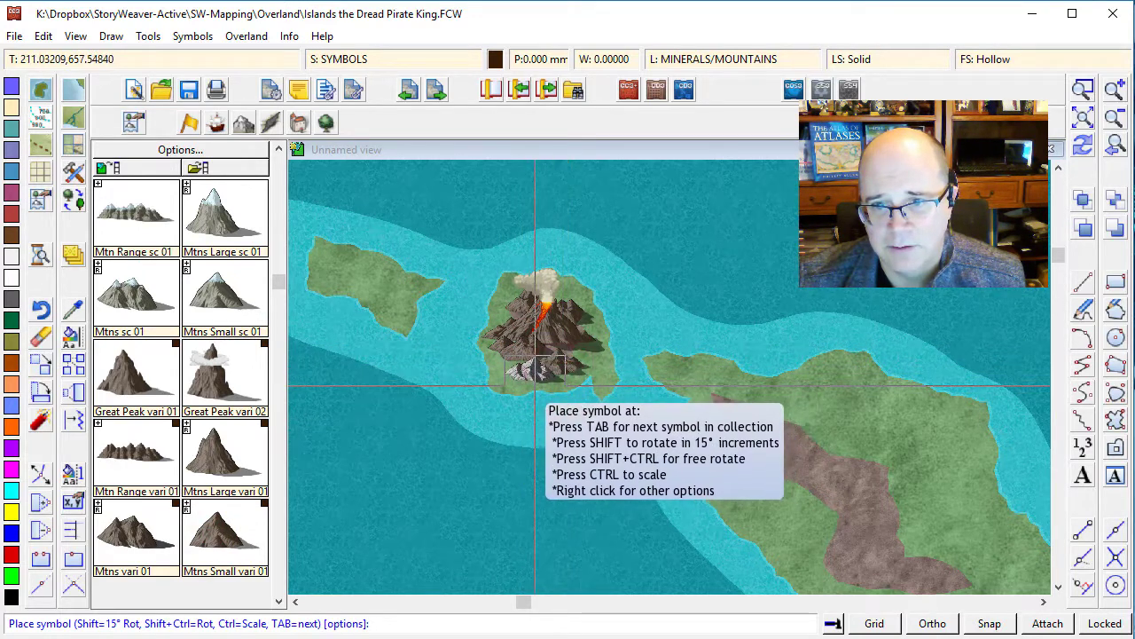
{"action": "left_click", "coordinate": [535, 386]}
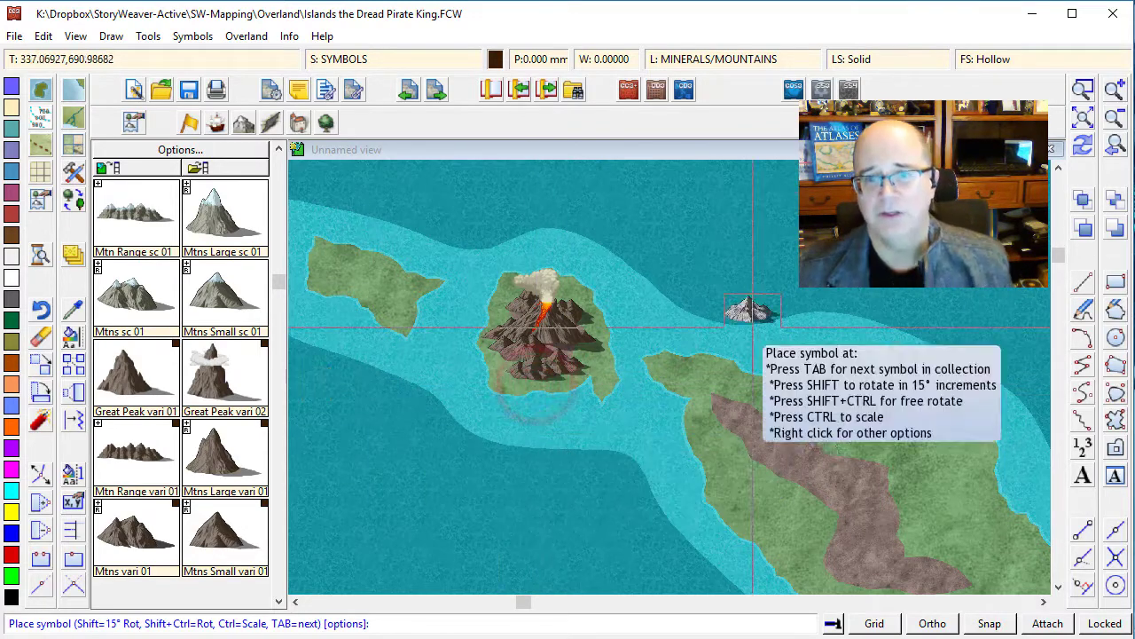
Step: Zoom out to the full map, then window-zoom around the western islands
{"action": "left_click", "coordinate": [1089, 121]}
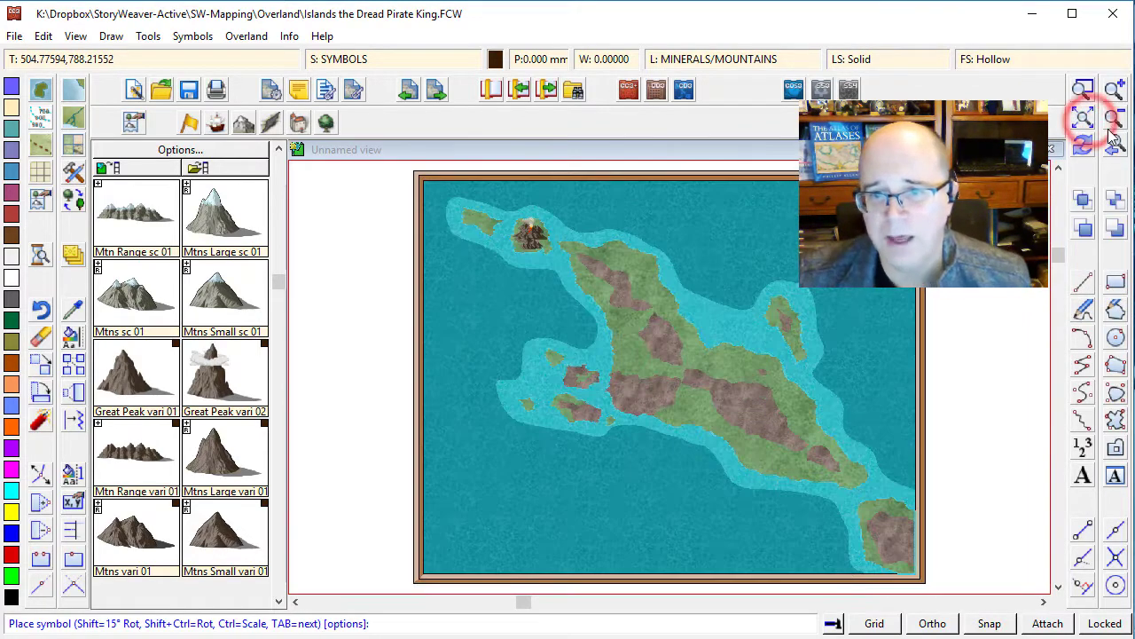
{"action": "left_click", "coordinate": [1085, 90]}
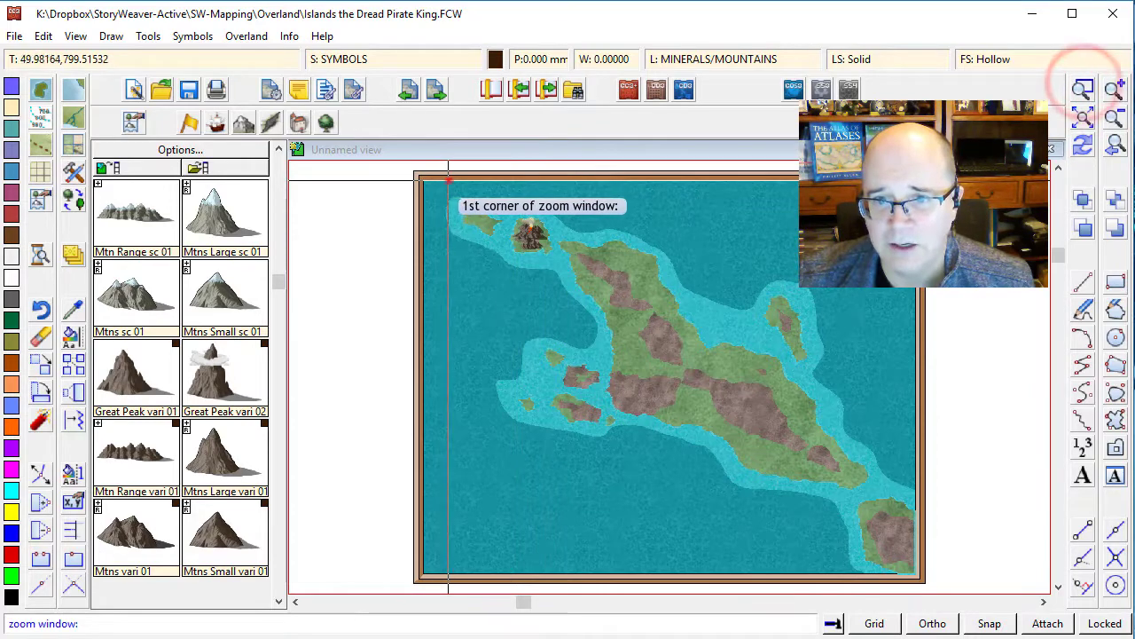
{"action": "left_click", "coordinate": [448, 177]}
{"action": "left_click", "coordinate": [597, 259]}
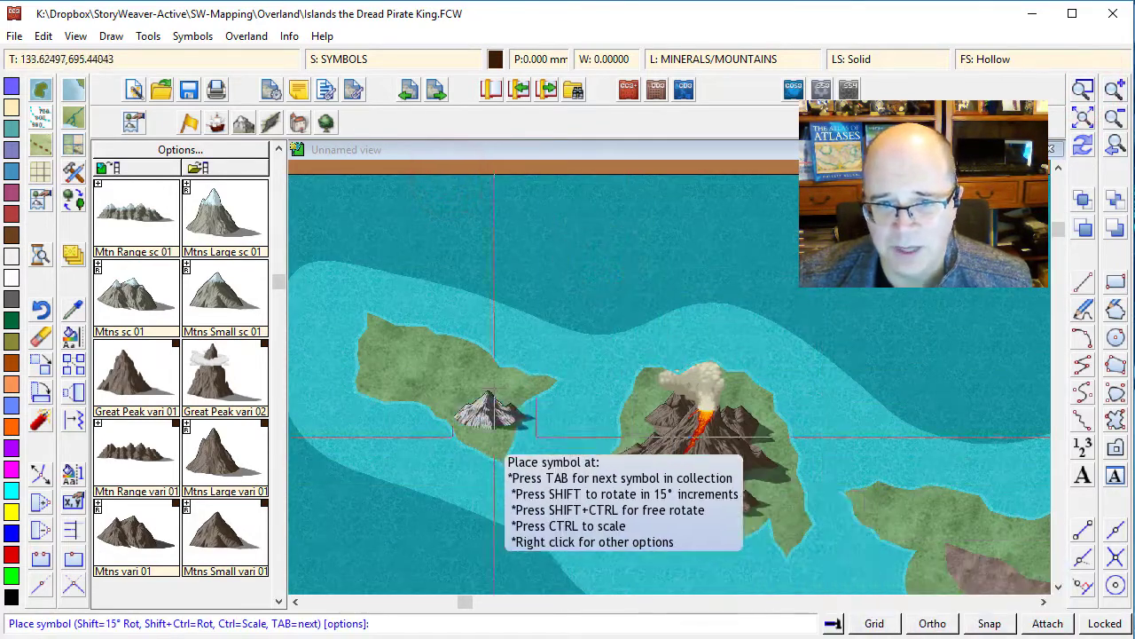
Step: Place two mountains on the small western island and scroll toward the eastern landmass
{"action": "left_click", "coordinate": [423, 389]}
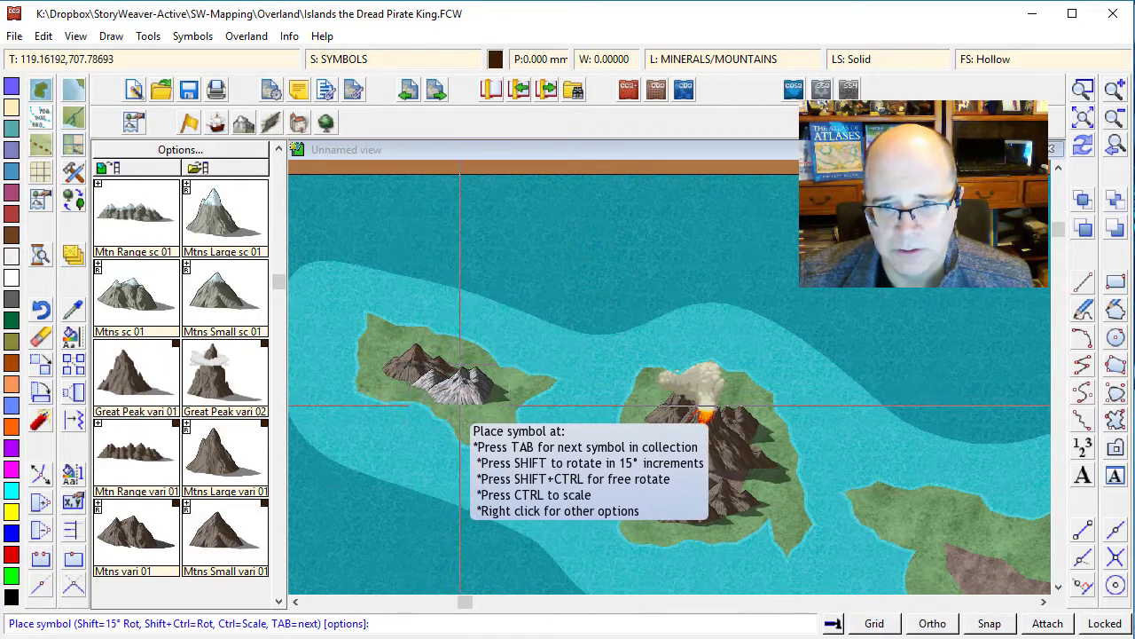
{"action": "left_click", "coordinate": [459, 406]}
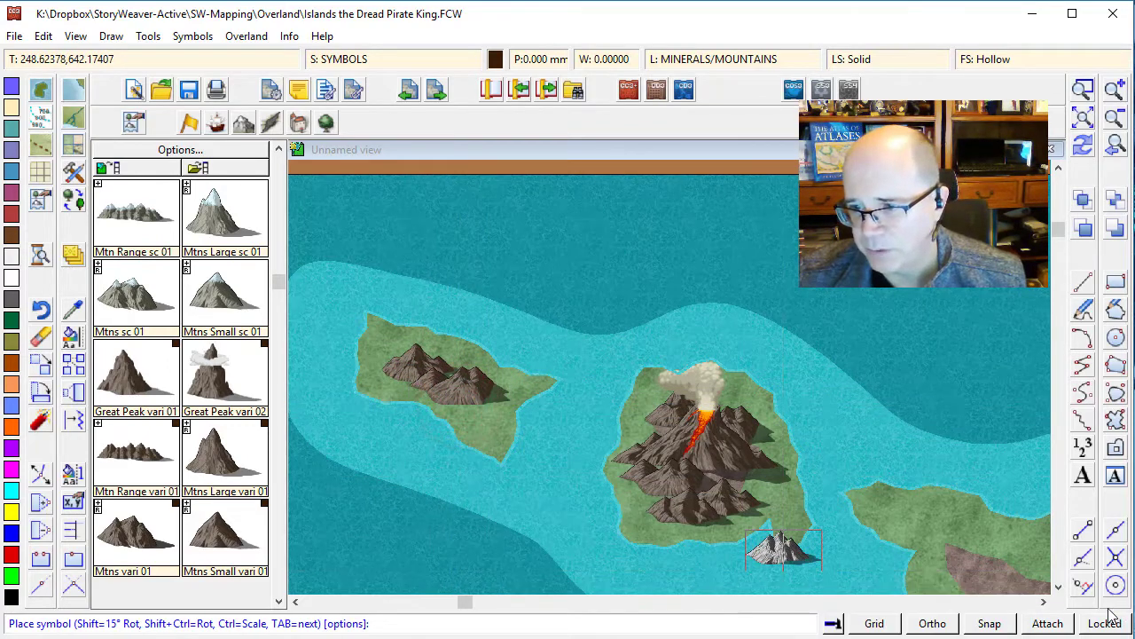
{"action": "left_click", "coordinate": [1043, 603]}
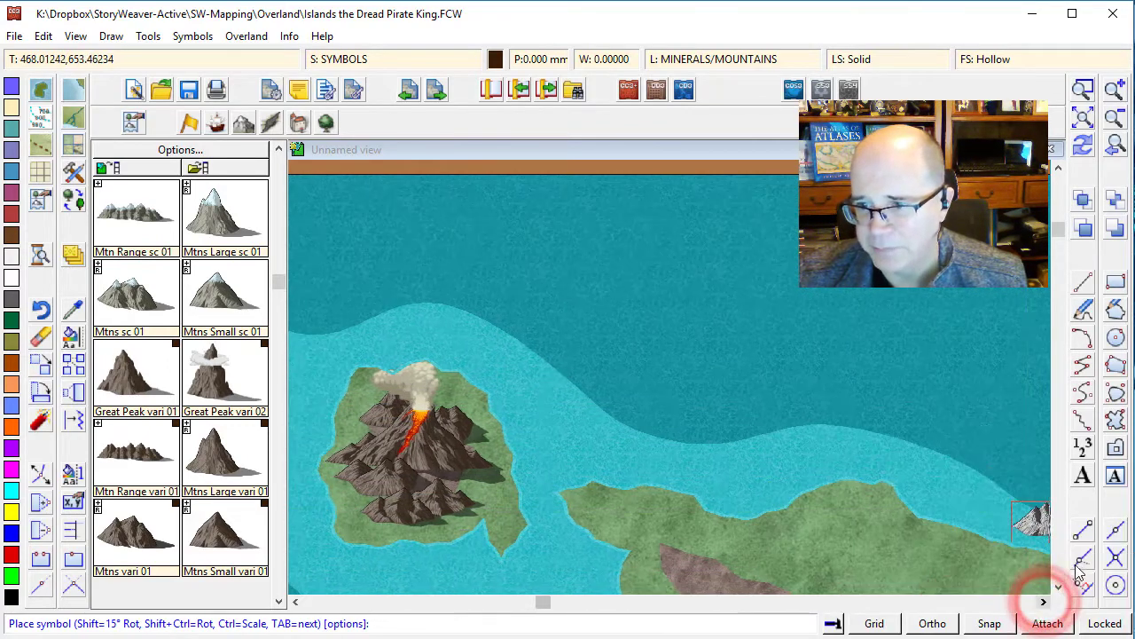
{"action": "left_click", "coordinate": [1058, 587]}
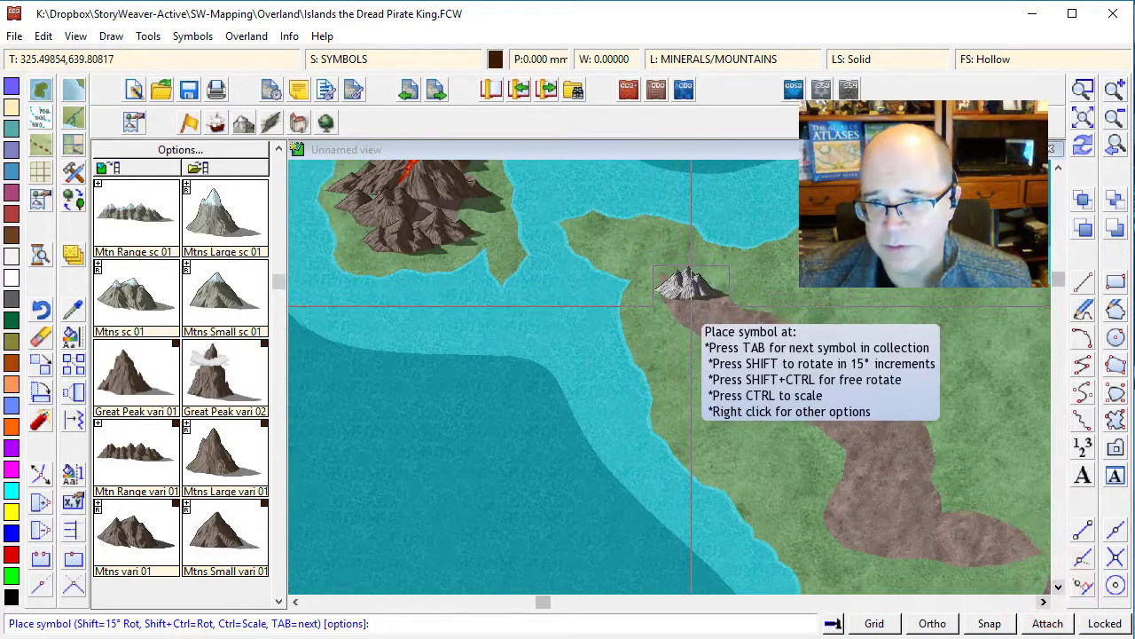
Step: Place two mountains at the top of the brown ridge, then select Mtn Range vari 06 from the expanded vari 01 group
{"action": "left_click", "coordinate": [691, 309]}
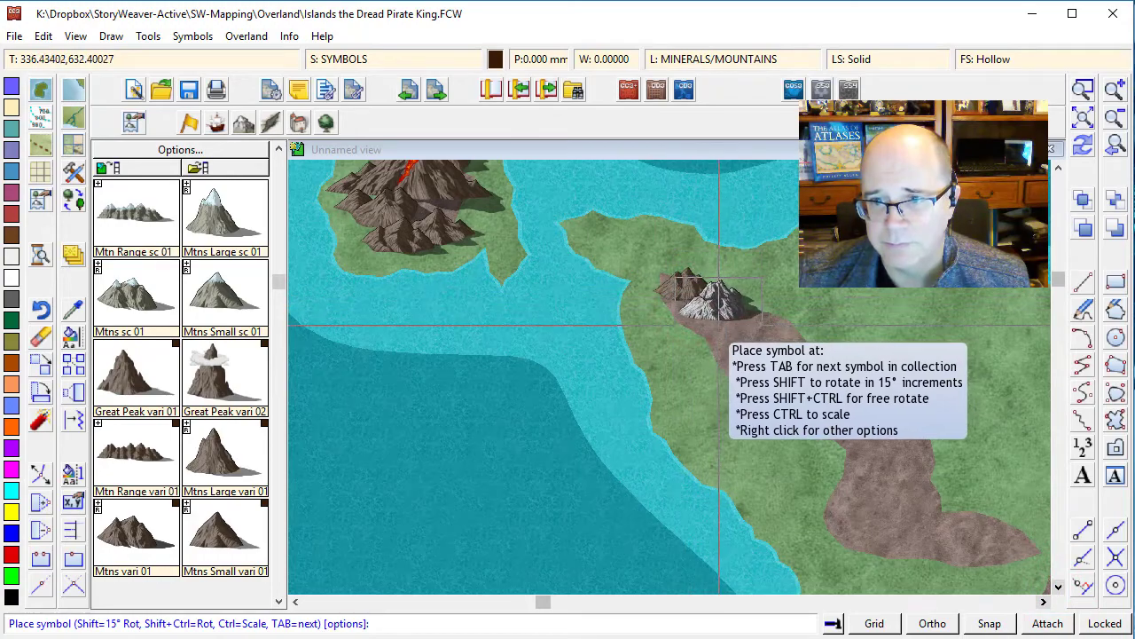
{"action": "left_click", "coordinate": [715, 326]}
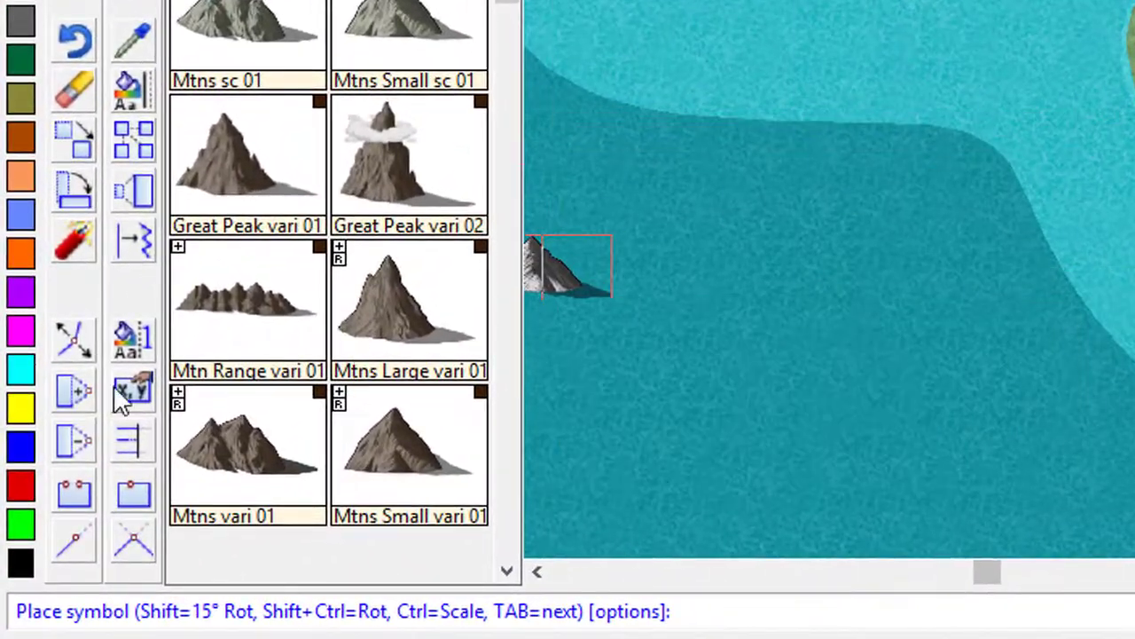
{"action": "left_click", "coordinate": [178, 250]}
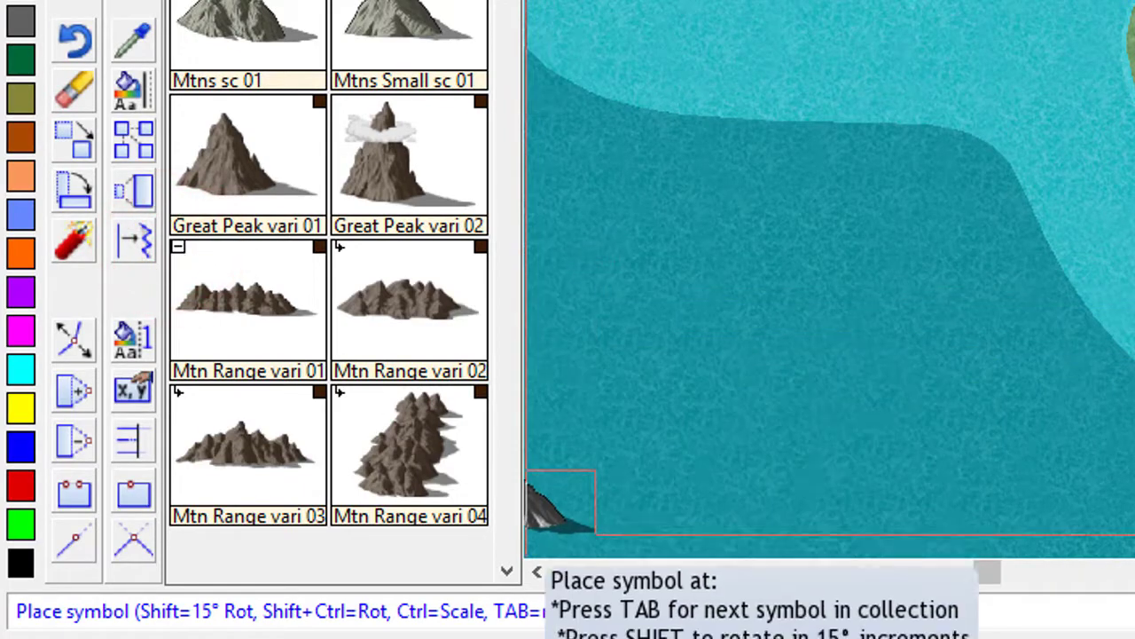
{"action": "double_click", "coordinate": [507, 570]}
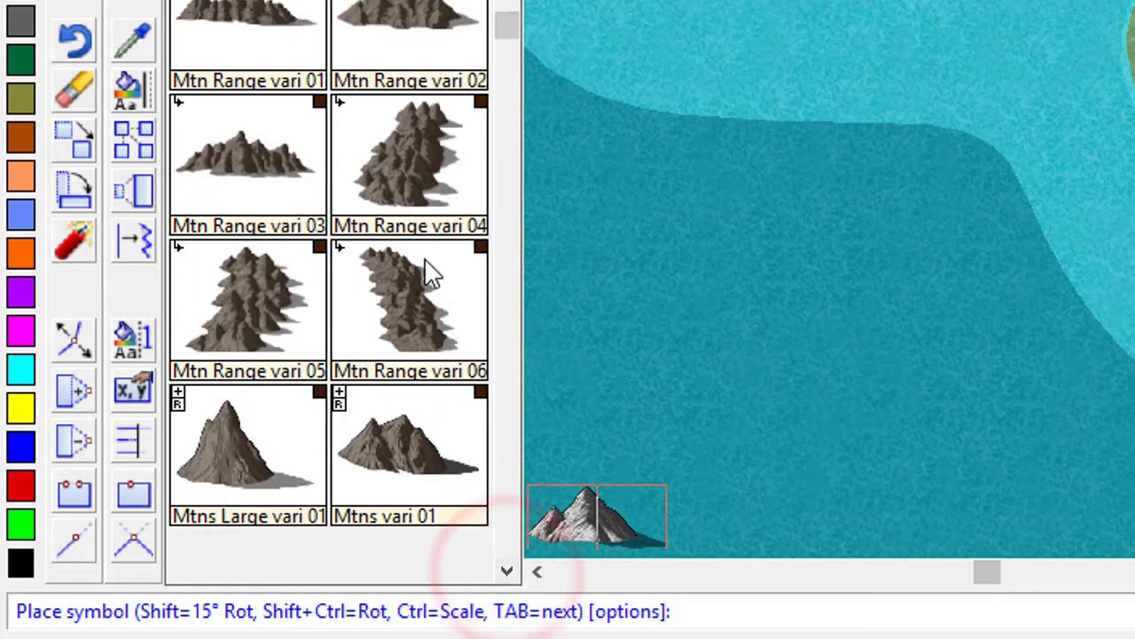
{"action": "left_click", "coordinate": [413, 307]}
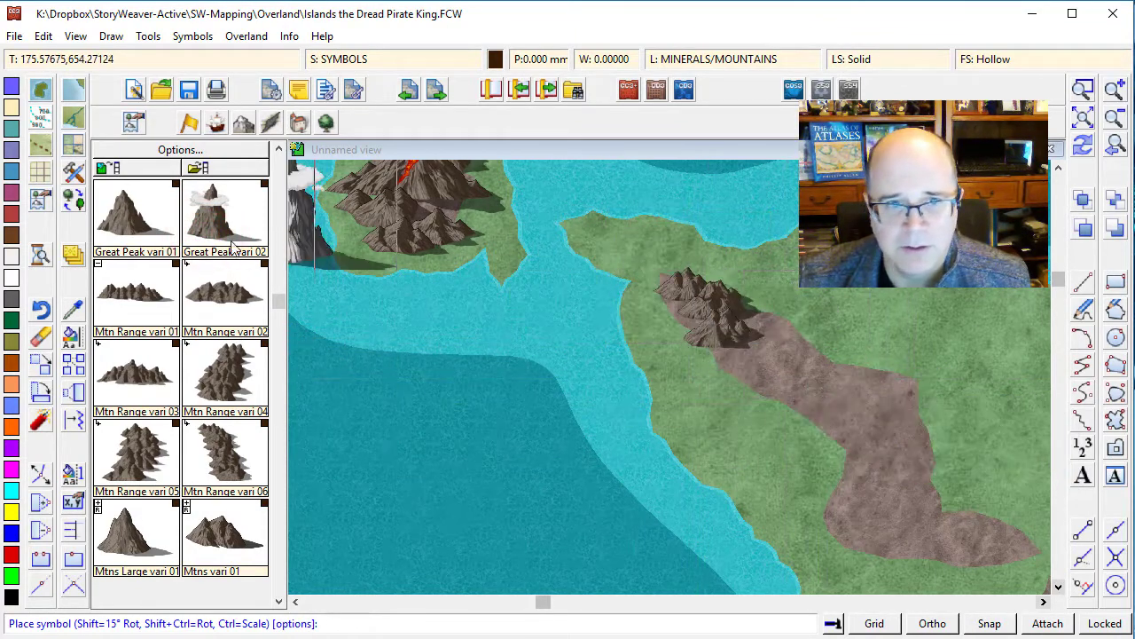
Step: Set a dormant volcano on the brown ridge with a Mtn Range vari 06 beside it
{"action": "left_click", "coordinate": [167, 238]}
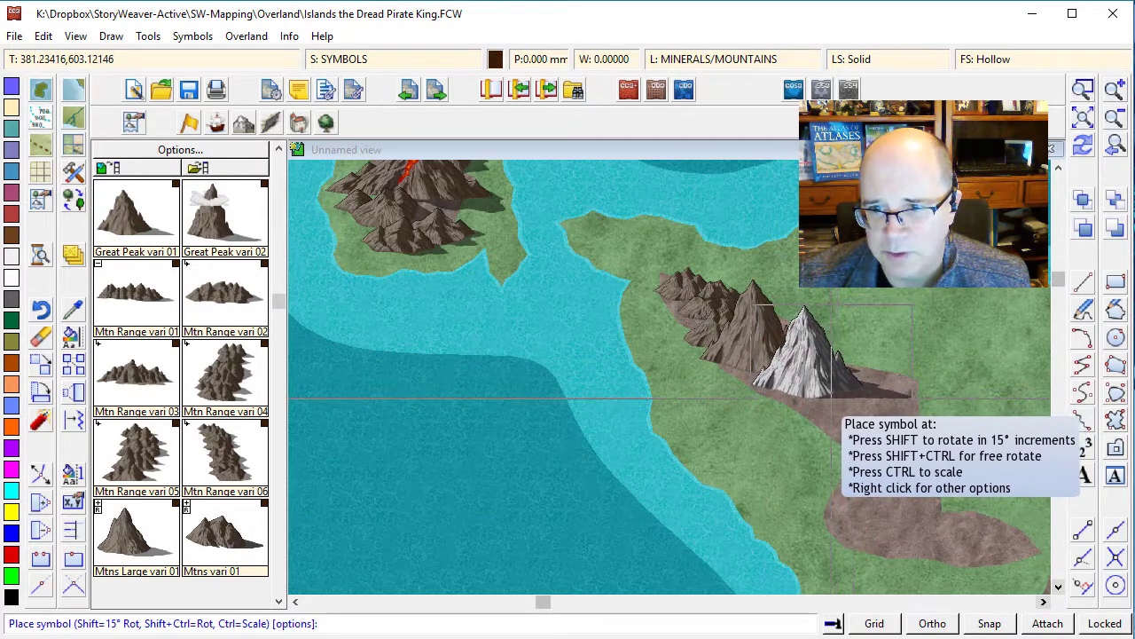
{"action": "left_click", "coordinate": [276, 197]}
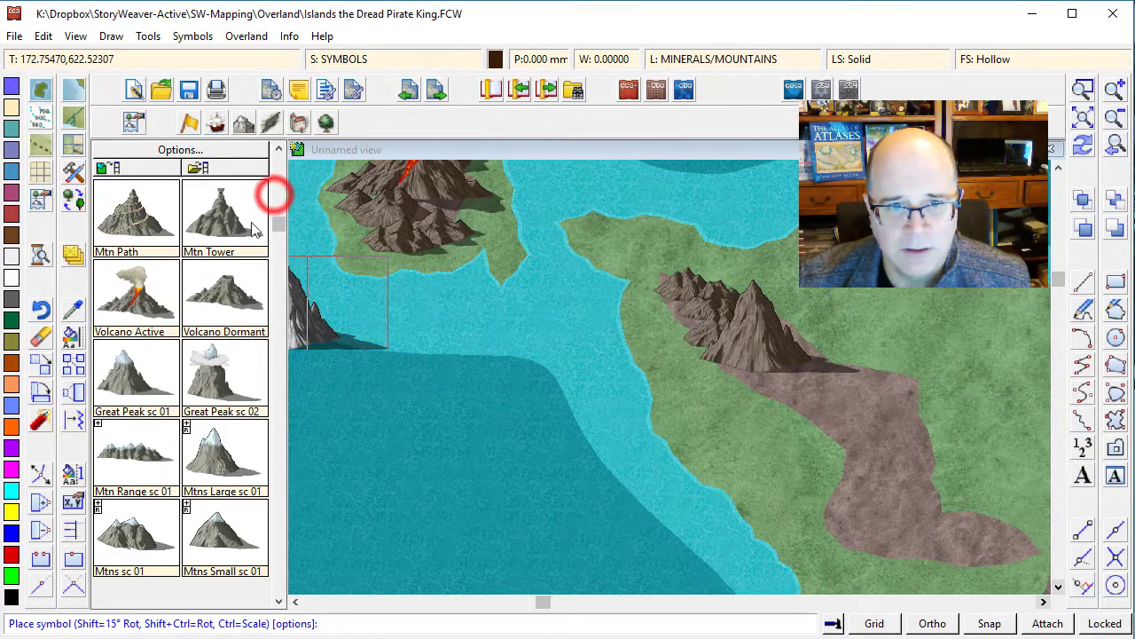
{"action": "left_click", "coordinate": [149, 308]}
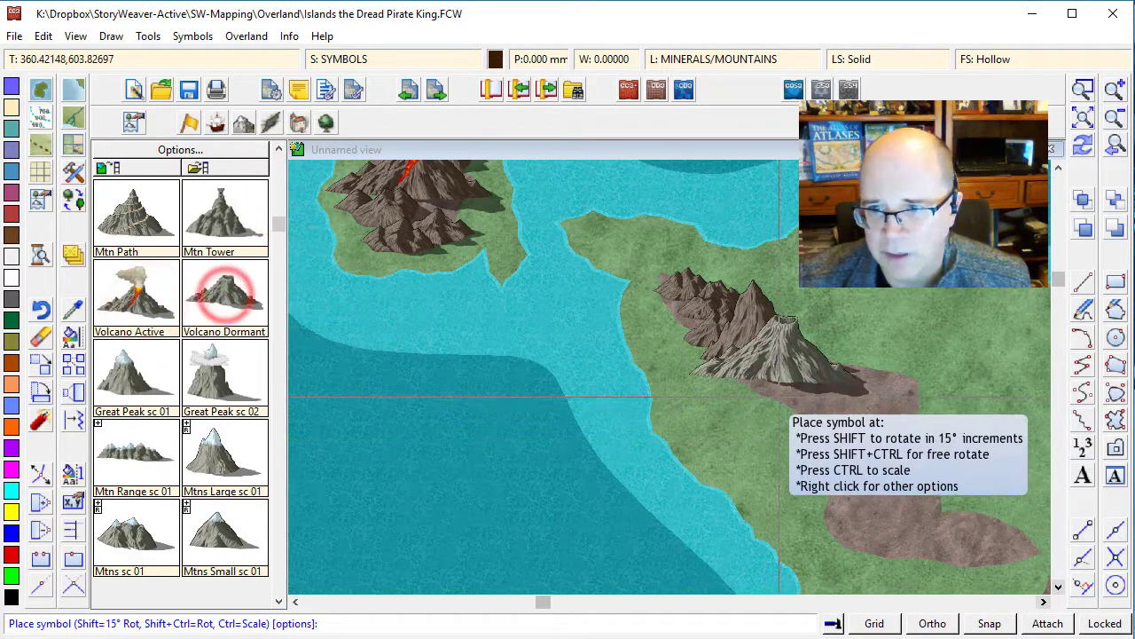
{"action": "left_click", "coordinate": [814, 407]}
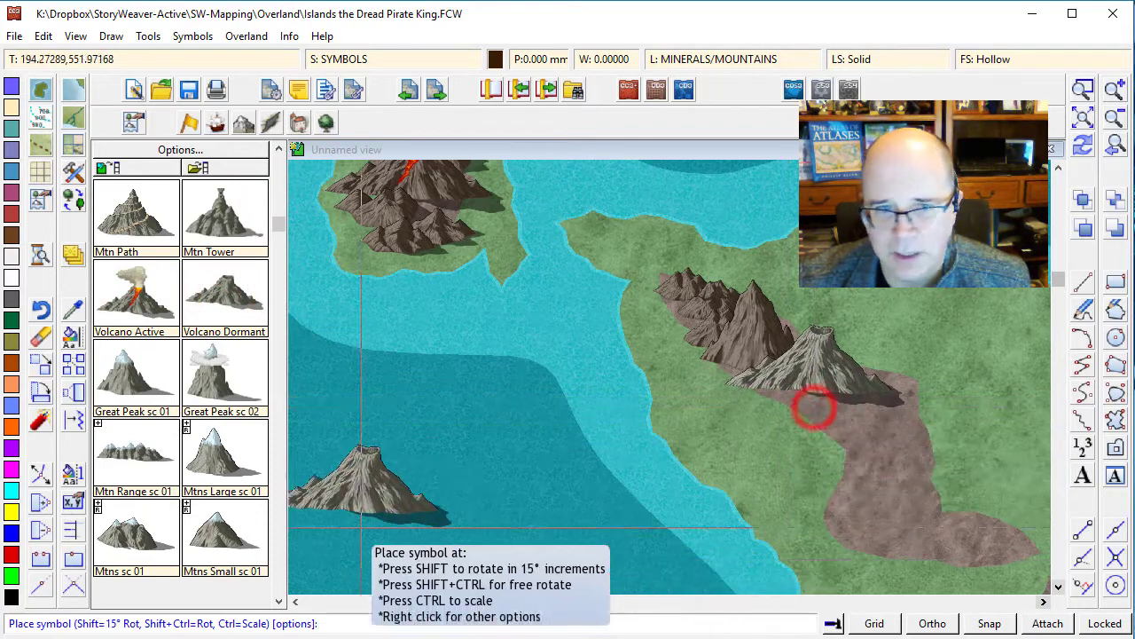
{"action": "left_click", "coordinate": [279, 451]}
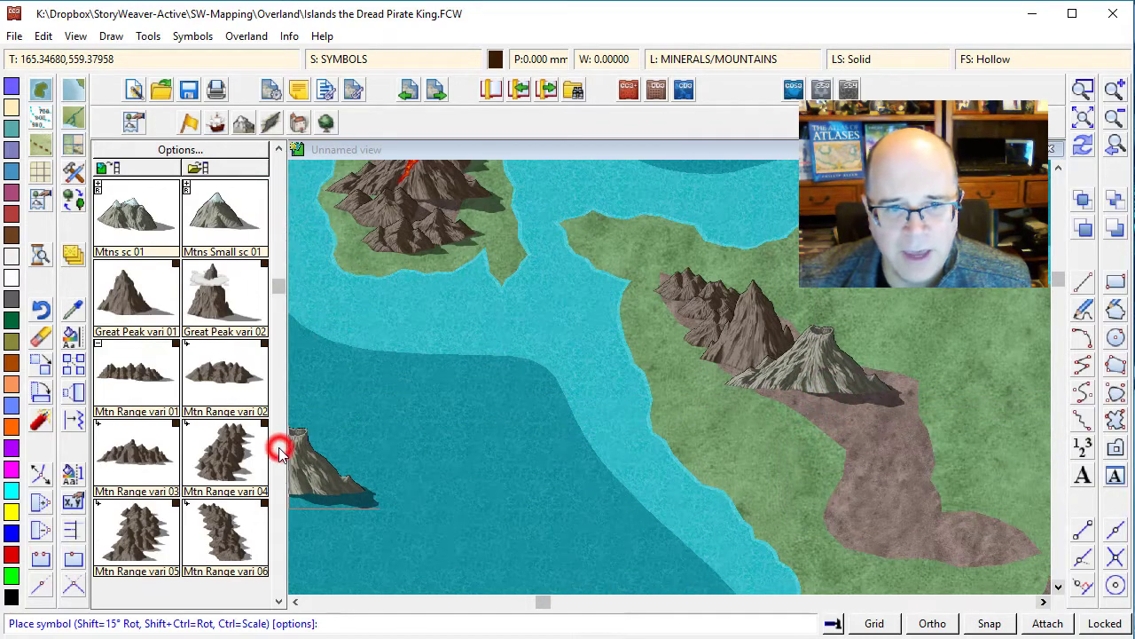
{"action": "left_click", "coordinate": [218, 530]}
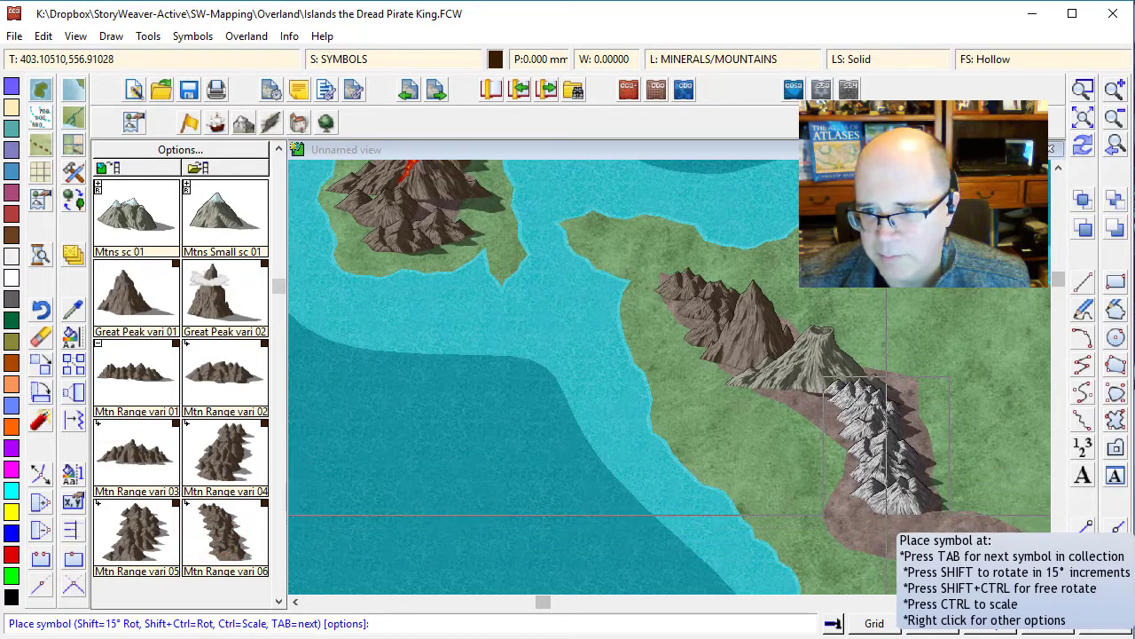
{"action": "left_click", "coordinate": [887, 513]}
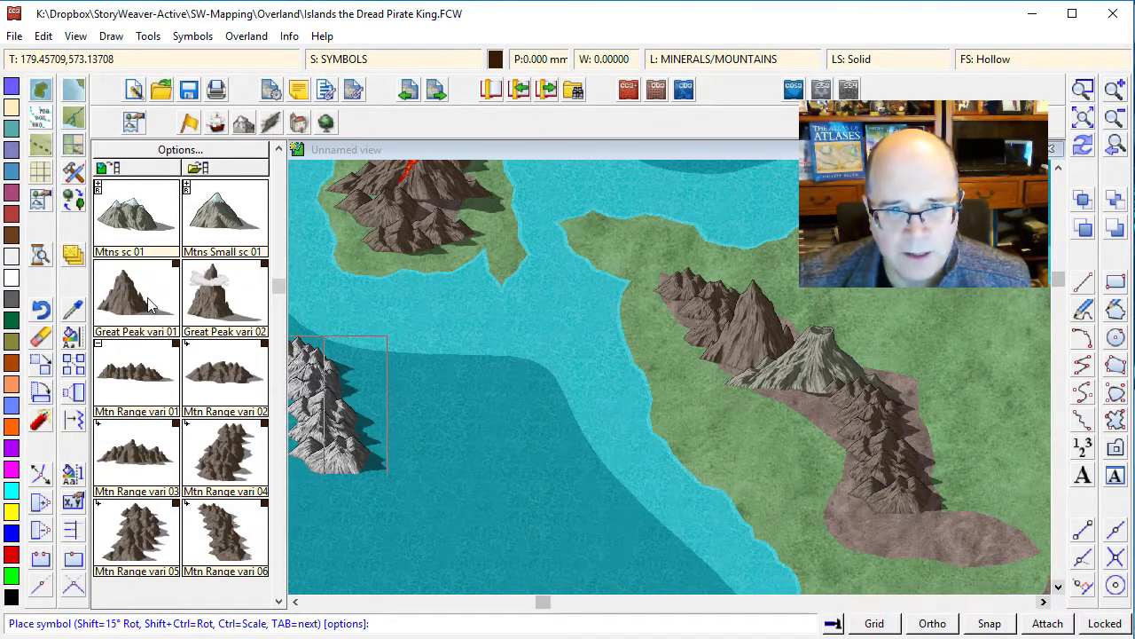
Step: Fill the gaps with Mtns Small vari 01 peaks from the volcano to the range's lower end
{"action": "left_click", "coordinate": [277, 240]}
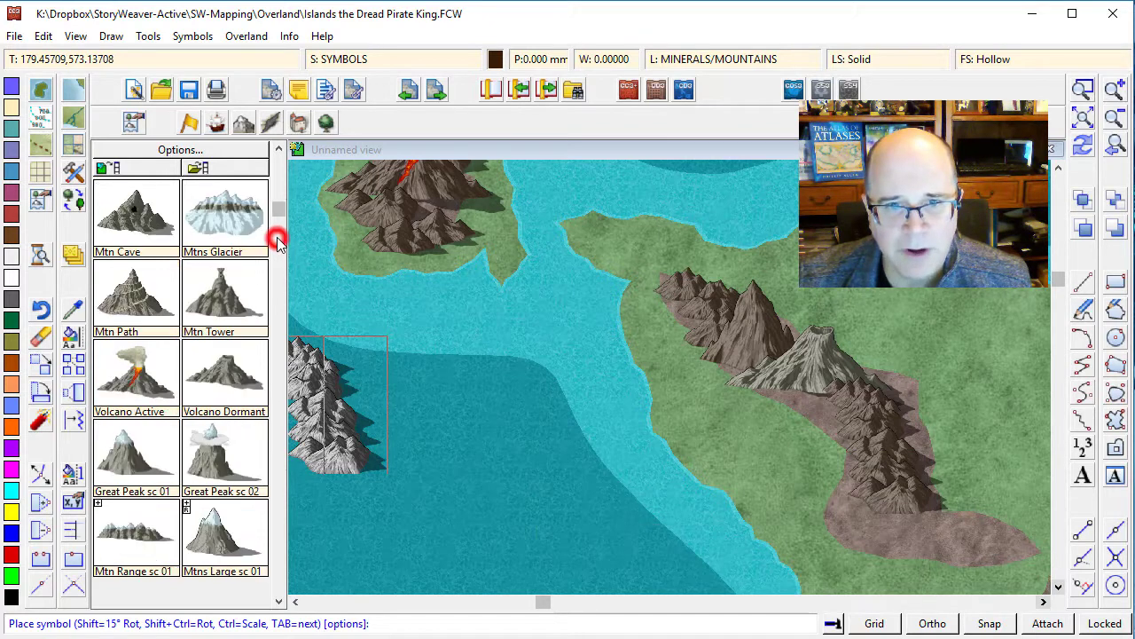
{"action": "left_click", "coordinate": [276, 304]}
{"action": "left_click", "coordinate": [280, 349]}
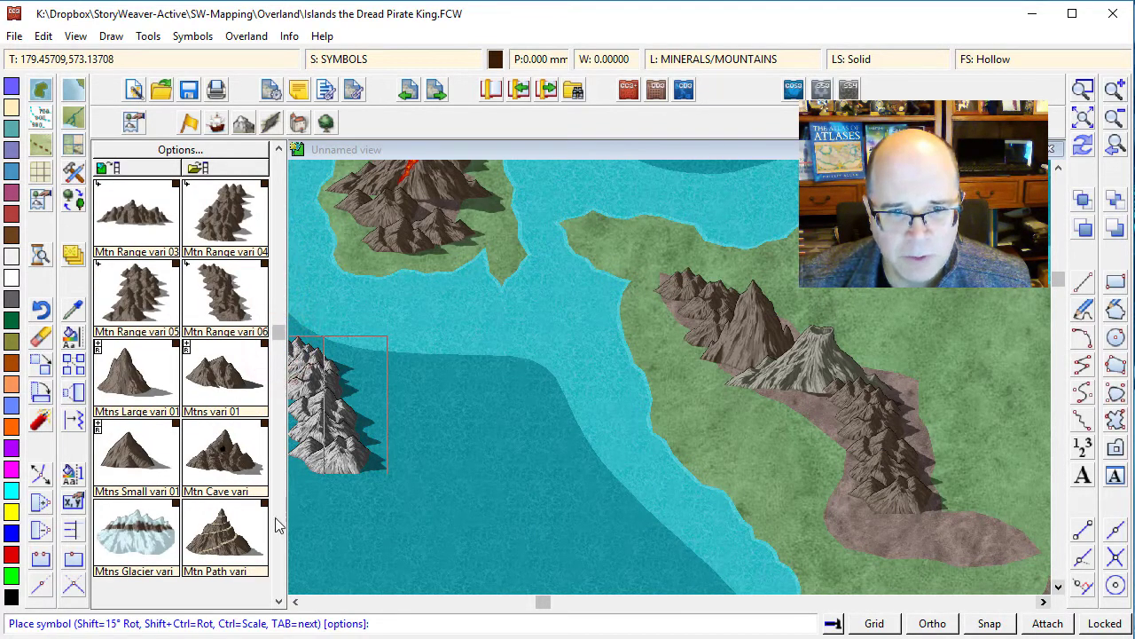
{"action": "left_click", "coordinate": [122, 463]}
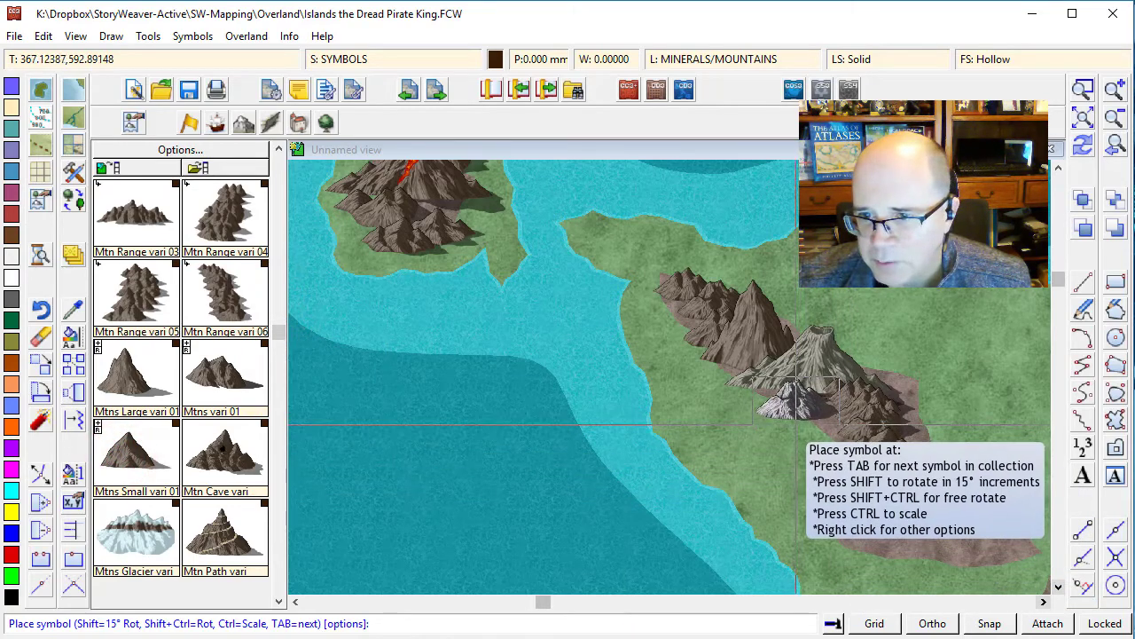
{"action": "left_click", "coordinate": [790, 426]}
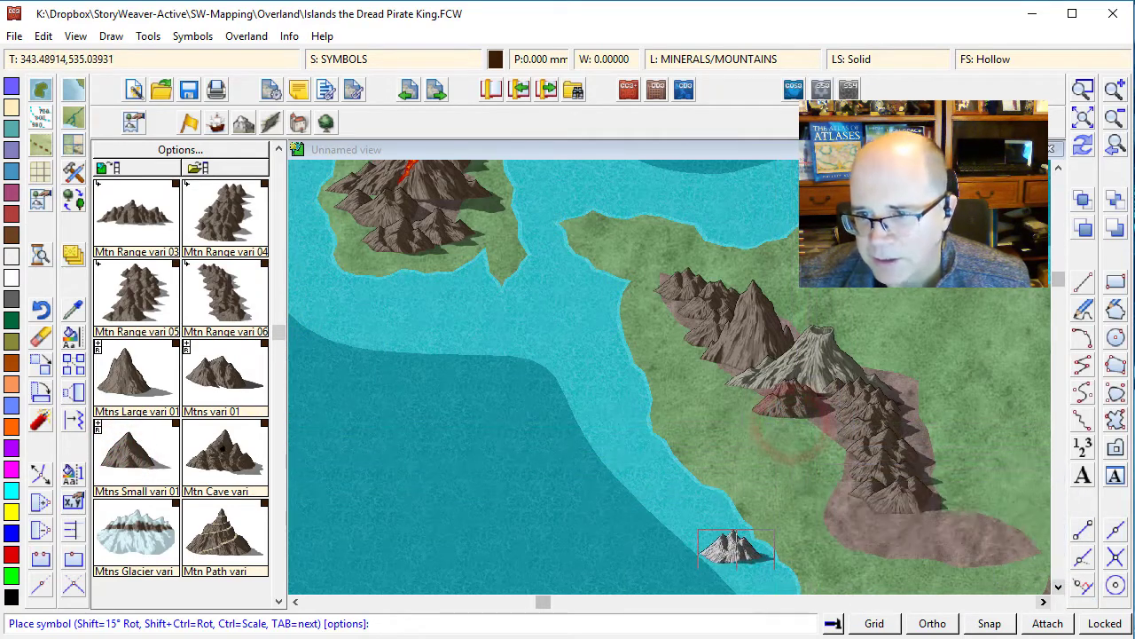
{"action": "left_click", "coordinate": [881, 543]}
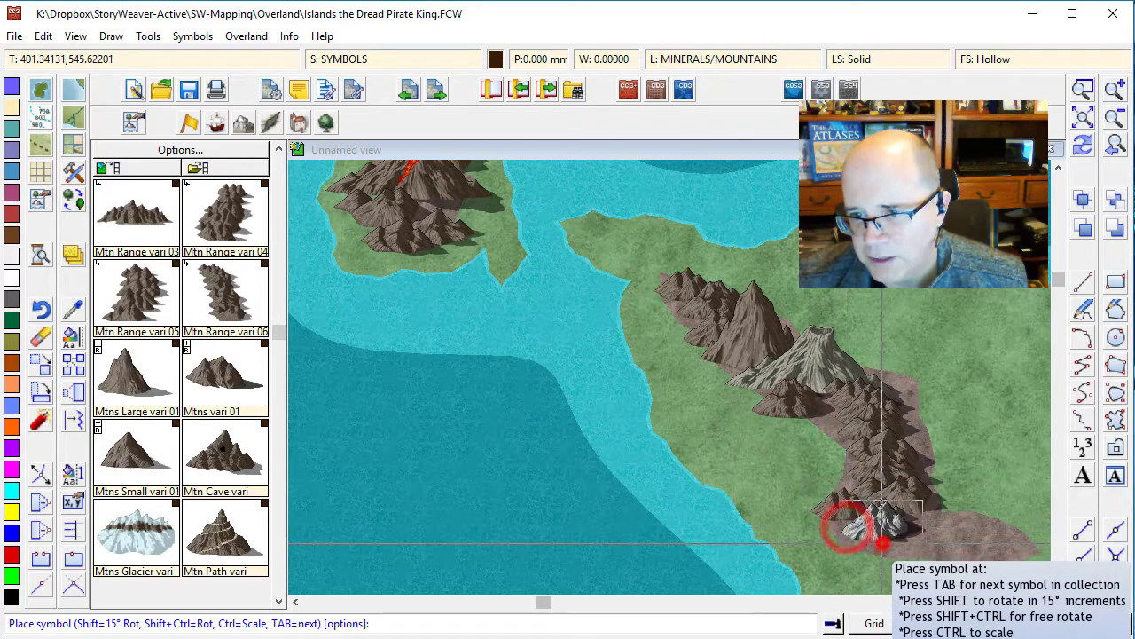
{"action": "left_click", "coordinate": [936, 545]}
{"action": "left_click", "coordinate": [982, 566]}
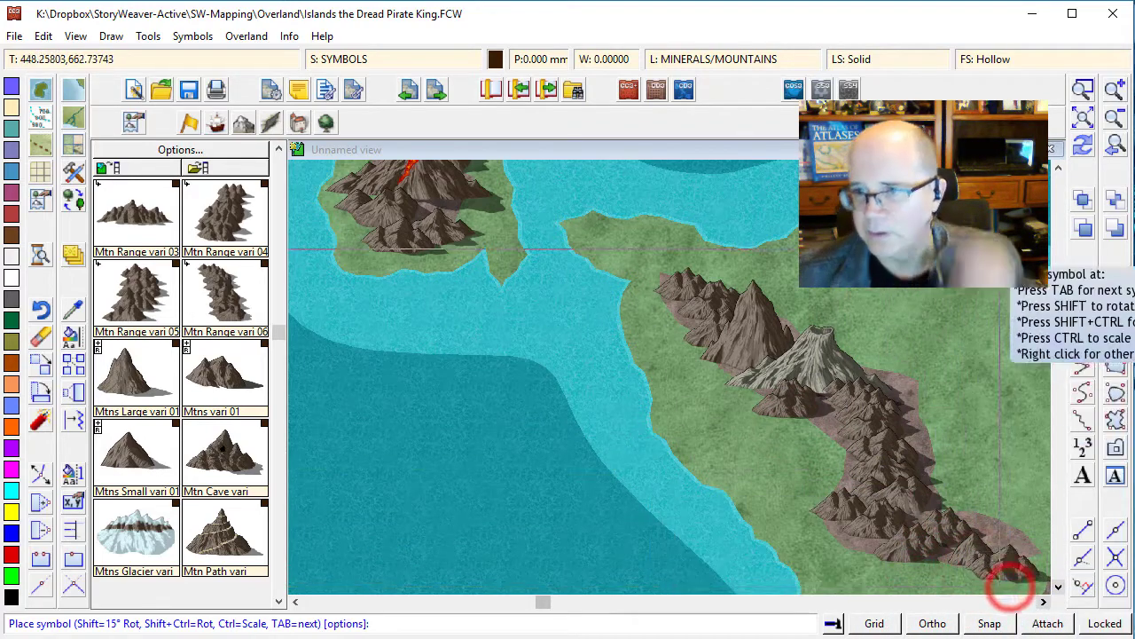
Step: Redraw the map and tick Activate Sheet Effects in the sheet settings
{"action": "left_click", "coordinate": [1093, 147]}
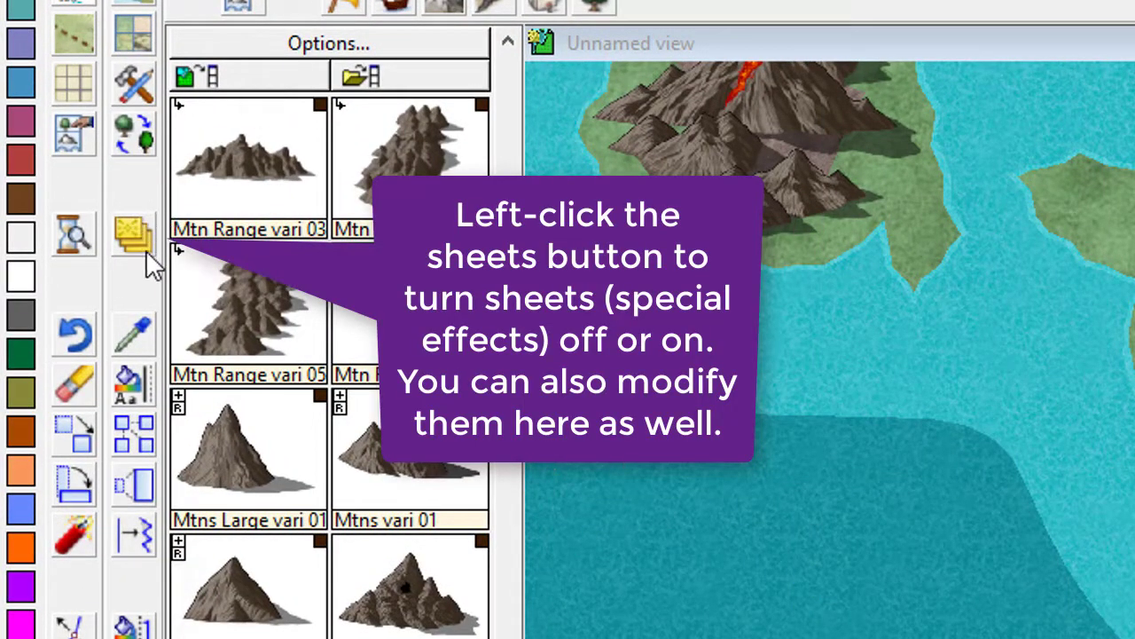
{"action": "left_click", "coordinate": [139, 234]}
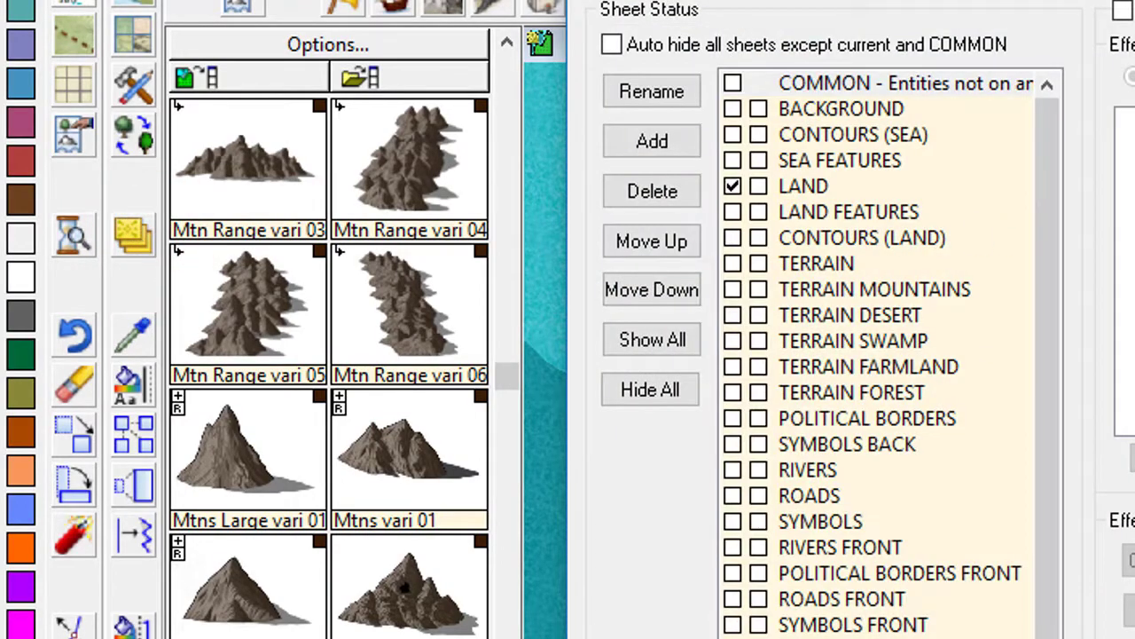
{"action": "left_click", "coordinate": [1005, 40]}
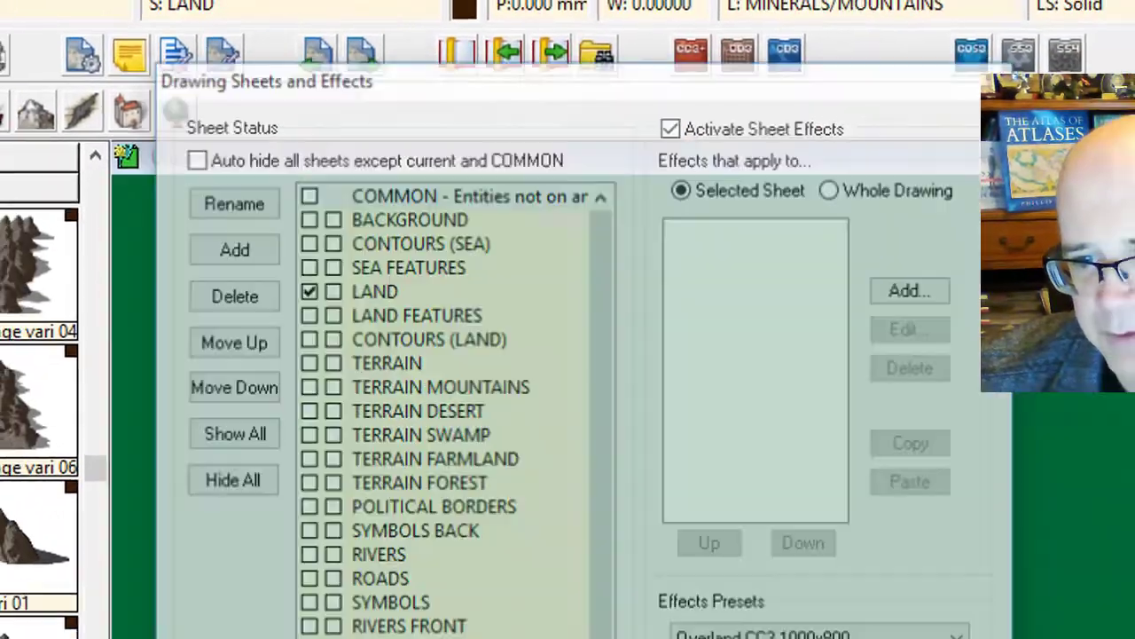
{"action": "left_click", "coordinate": [799, 494]}
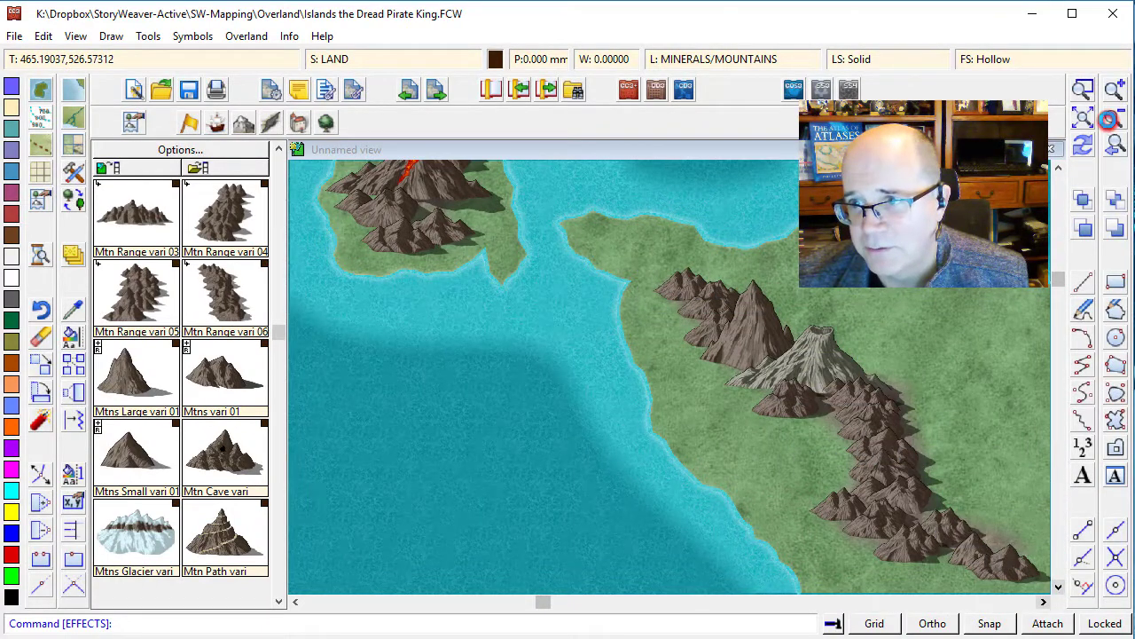
Step: Zoom into the middle of the main island and place volcano and mountain symbols there
{"action": "left_click", "coordinate": [1110, 121]}
{"action": "left_click", "coordinate": [1113, 125]}
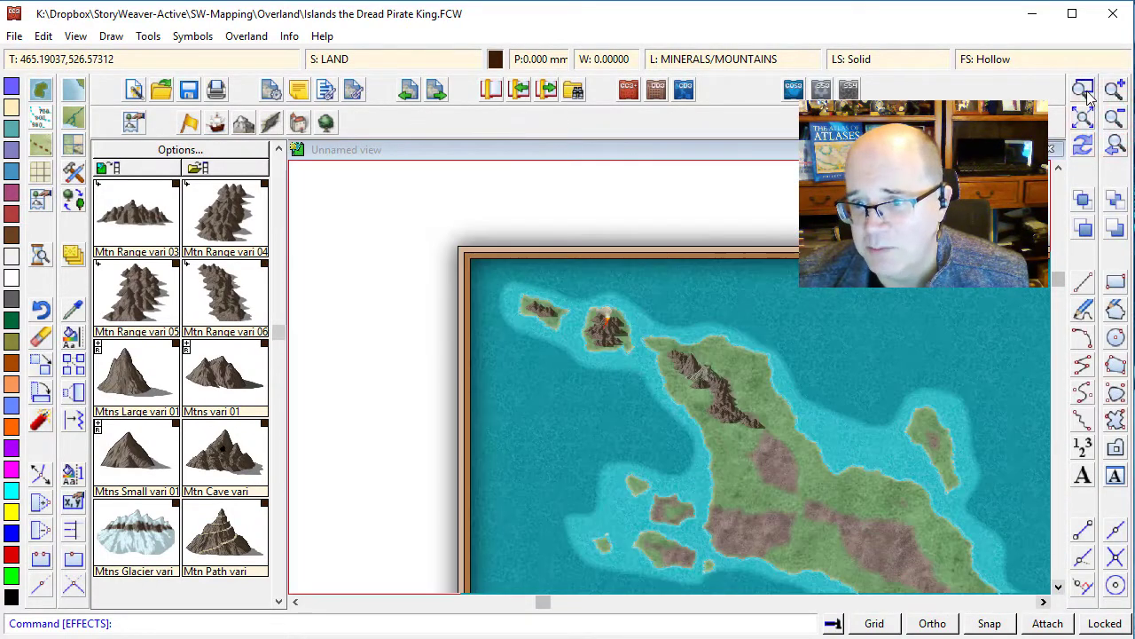
{"action": "left_click", "coordinate": [1086, 91]}
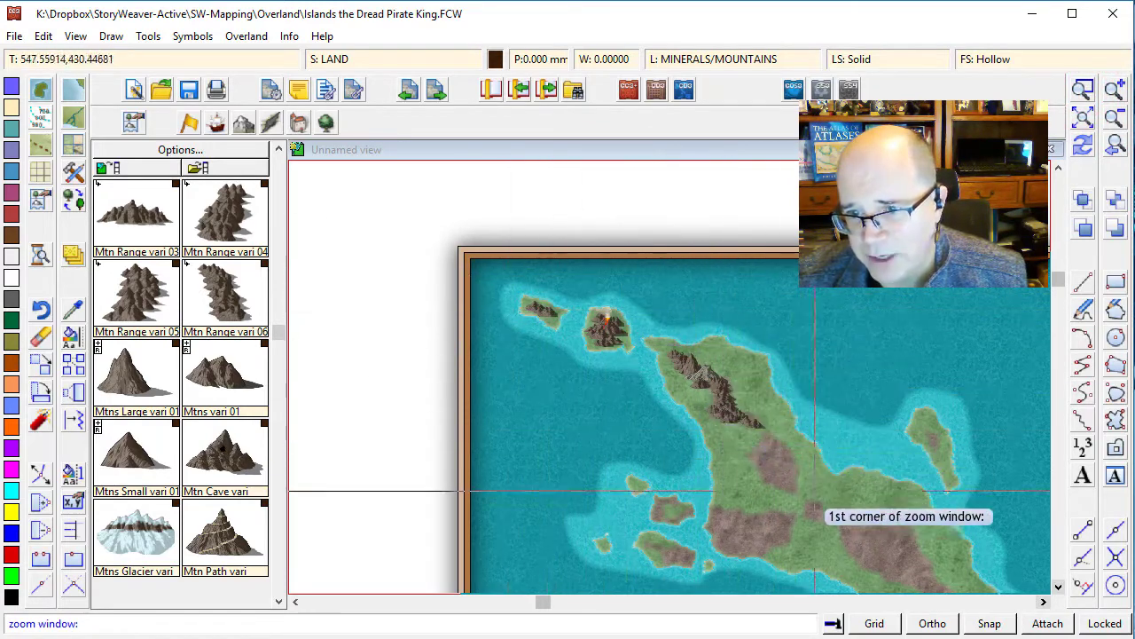
{"action": "left_click", "coordinate": [652, 379]}
{"action": "left_click", "coordinate": [920, 562]}
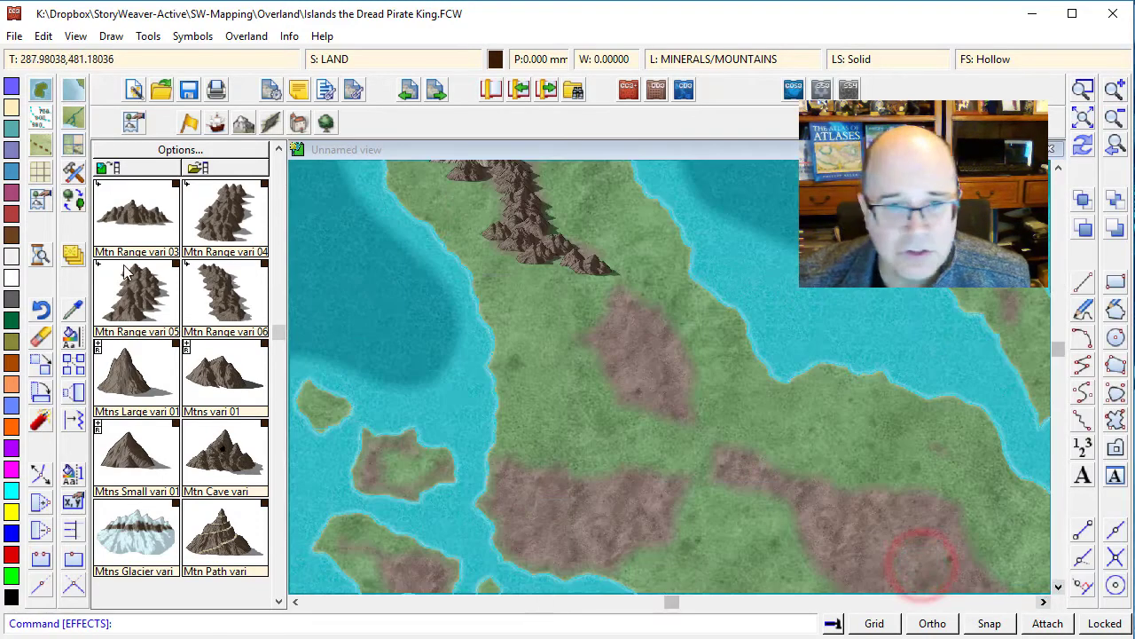
{"action": "left_click", "coordinate": [141, 306]}
{"action": "left_click", "coordinate": [672, 405]}
{"action": "left_click", "coordinate": [277, 497]}
{"action": "left_click", "coordinate": [122, 203]}
{"action": "left_click", "coordinate": [545, 494]}
{"action": "left_click", "coordinate": [133, 462]}
{"action": "left_click", "coordinate": [590, 510]}
{"action": "left_click", "coordinate": [568, 501]}
{"action": "left_click", "coordinate": [277, 286]}
{"action": "left_click", "coordinate": [532, 513]}
{"action": "left_click", "coordinate": [550, 545]}
{"action": "left_click", "coordinate": [277, 200]}
Step: Use Mtn Range vari 05 to surround the volcanoes and lay a dense band down the coast
{"action": "left_click", "coordinate": [133, 211]}
{"action": "left_click", "coordinate": [224, 292]}
{"action": "left_click", "coordinate": [672, 519]}
{"action": "left_click", "coordinate": [646, 532]}
{"action": "left_click", "coordinate": [125, 382]}
{"action": "left_click", "coordinate": [570, 570]}
{"action": "left_click", "coordinate": [657, 416]}
{"action": "left_click", "coordinate": [687, 444]}
{"action": "left_click", "coordinate": [711, 470]}
{"action": "left_click", "coordinate": [729, 511]}
{"action": "left_click", "coordinate": [767, 525]}
{"action": "left_click", "coordinate": [807, 537]}
{"action": "left_click", "coordinate": [830, 551]}
Step: Place a mountain cluster on the lower-right island, then zoom out to the whole map
{"action": "scroll", "coordinate": [852, 431], "scroll_direction": "down", "scroll_amount": 3}
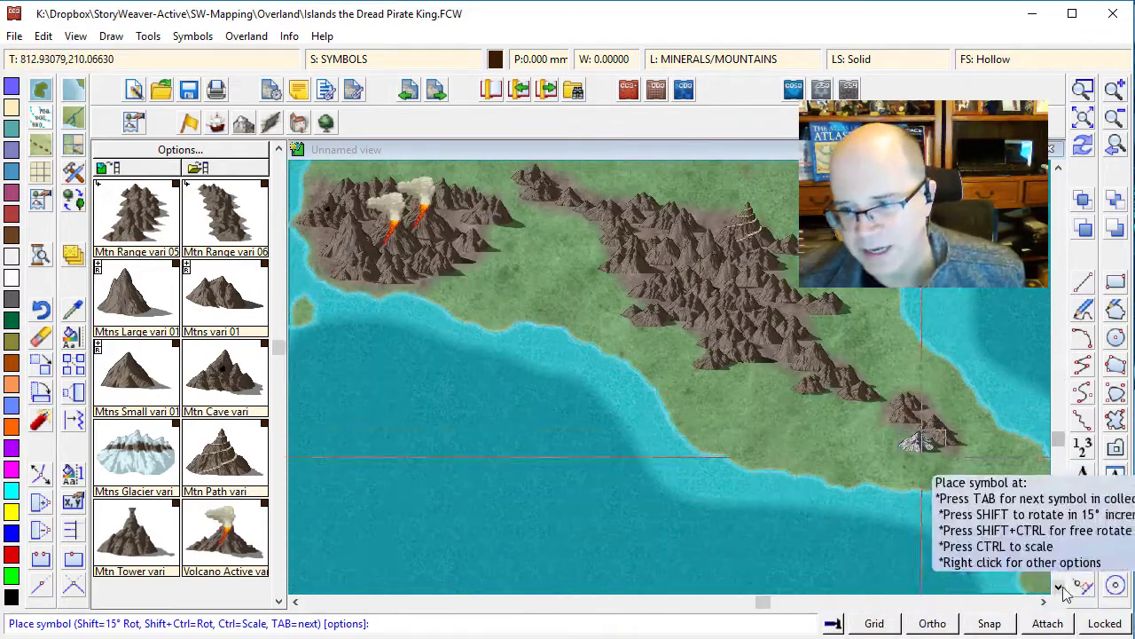
{"action": "scroll", "coordinate": [874, 383], "scroll_direction": "right", "scroll_amount": 3}
{"action": "left_click", "coordinate": [879, 397]}
{"action": "left_click", "coordinate": [896, 417]}
{"action": "left_click", "coordinate": [816, 390]}
{"action": "left_click", "coordinate": [851, 435]}
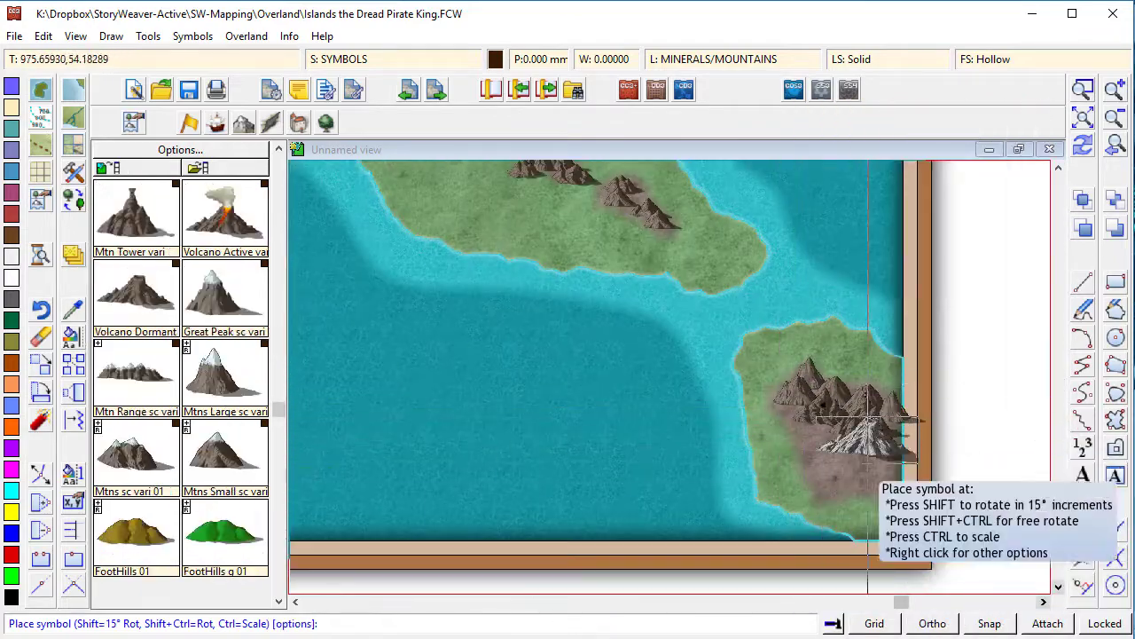
{"action": "left_click", "coordinate": [277, 219]}
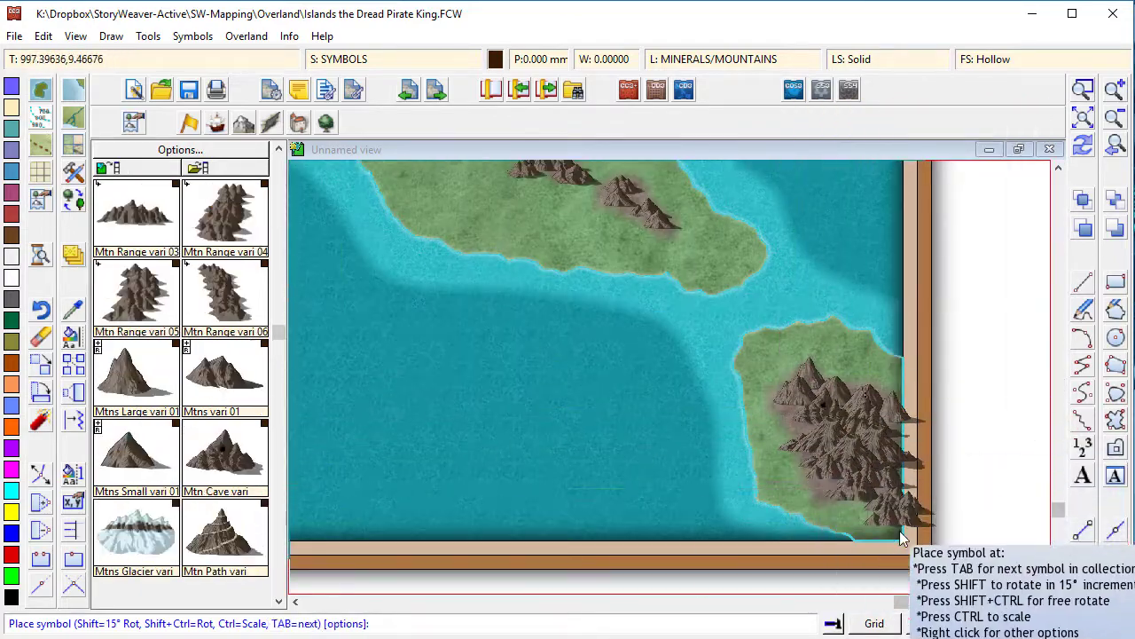
{"action": "left_click", "coordinate": [1086, 117]}
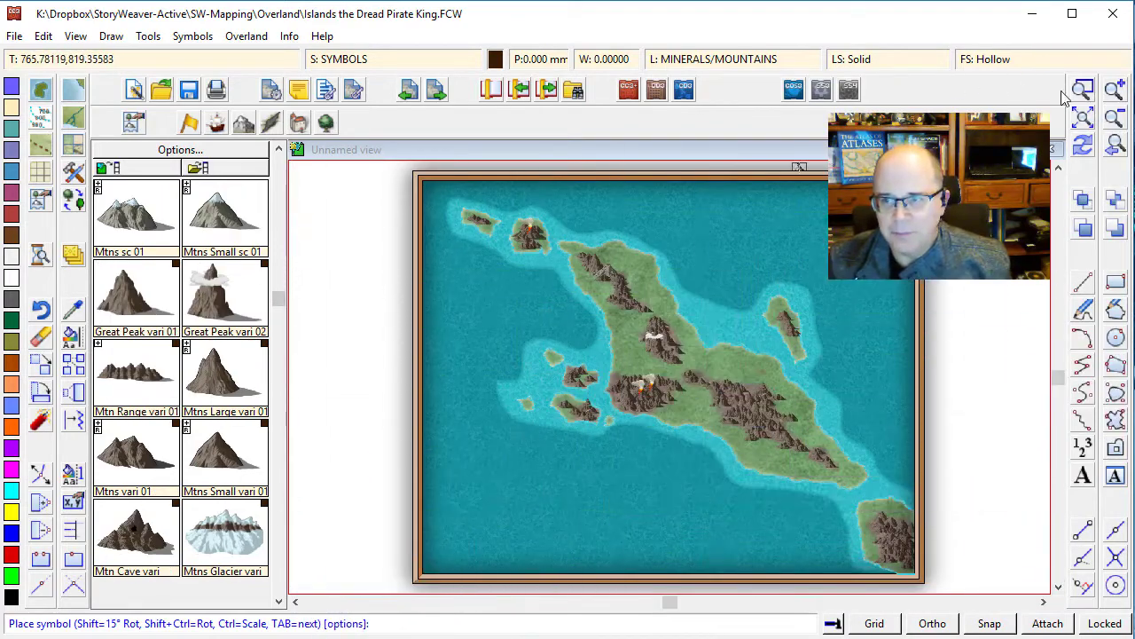
Step: Zoom onto the island's northern arm and place two foothills beside the mountain range
{"action": "left_click", "coordinate": [438, 188]}
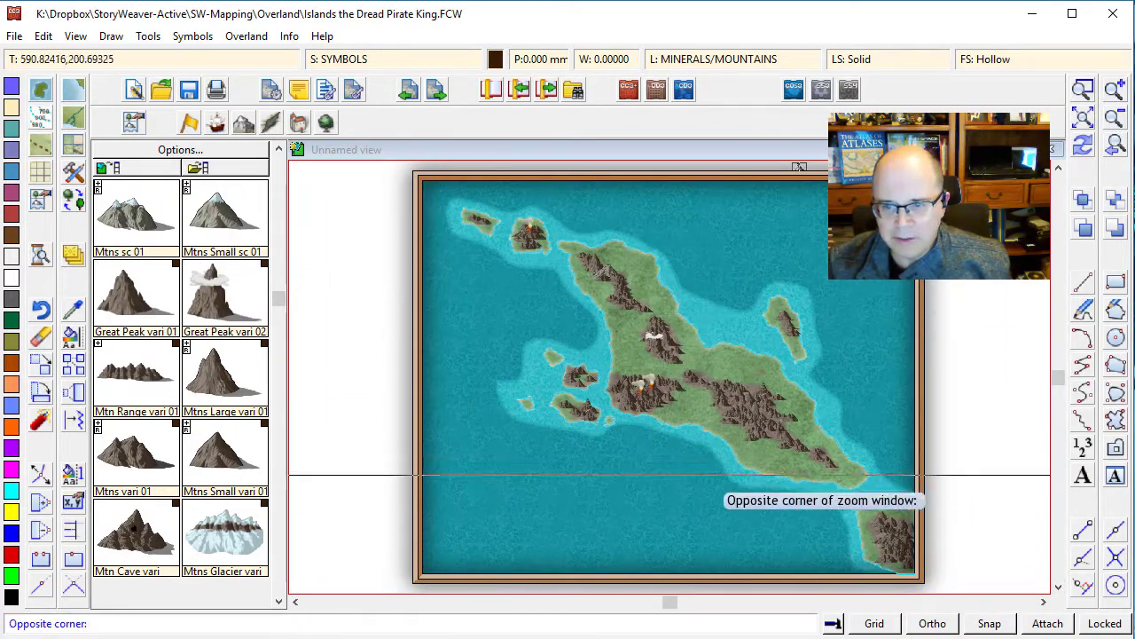
{"action": "left_click", "coordinate": [853, 494]}
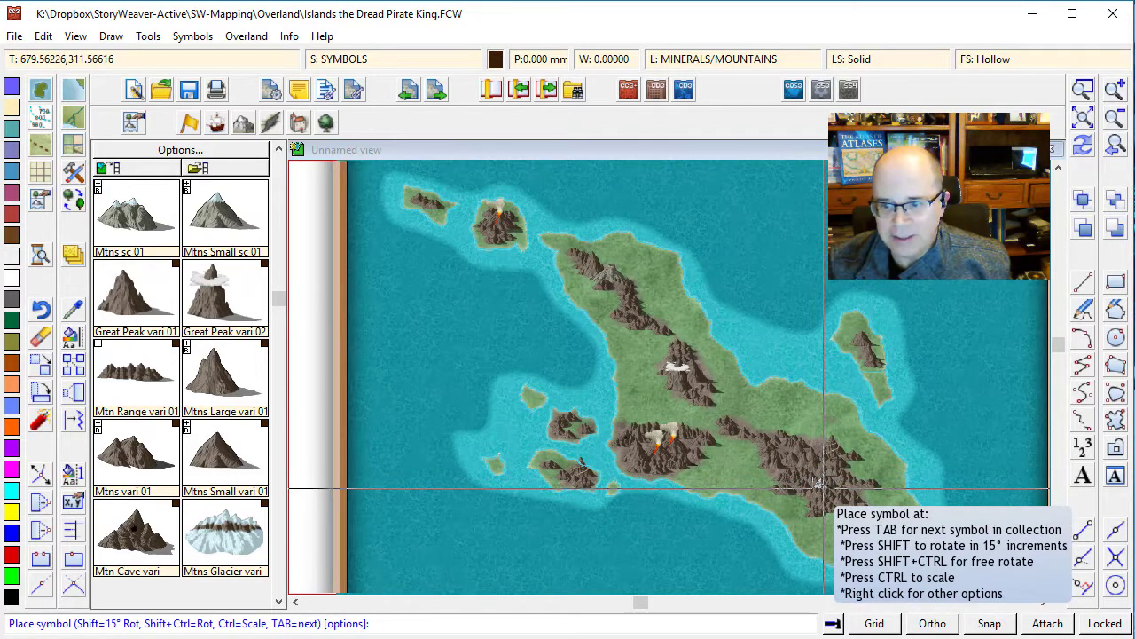
{"action": "left_click", "coordinate": [279, 434]}
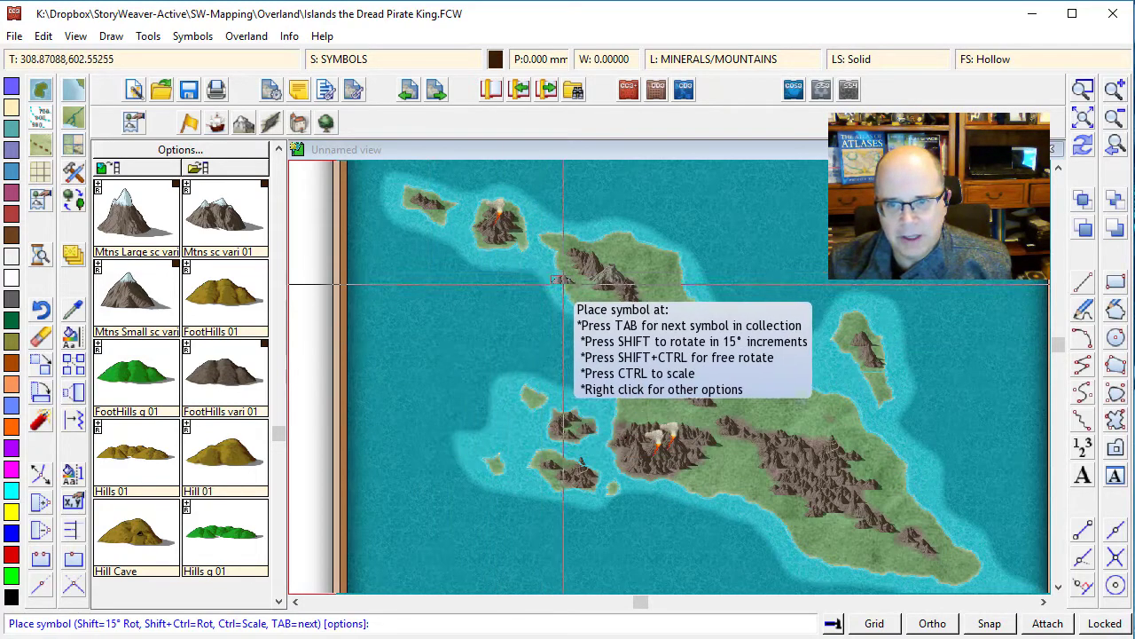
{"action": "left_click", "coordinate": [1089, 94]}
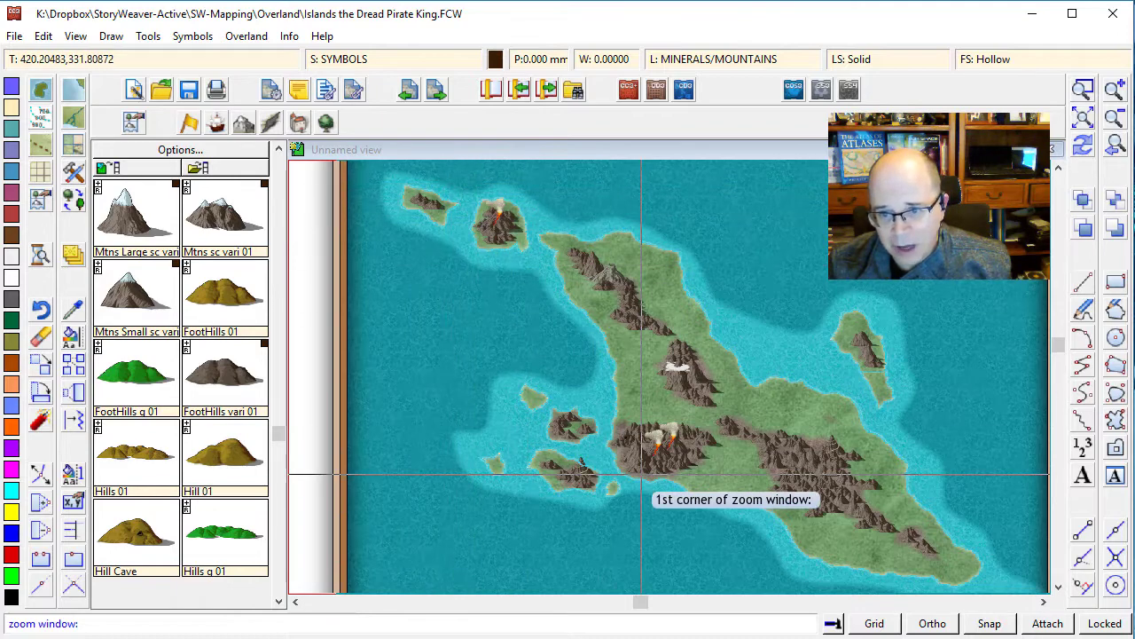
{"action": "left_click", "coordinate": [523, 190]}
{"action": "left_click", "coordinate": [748, 414]}
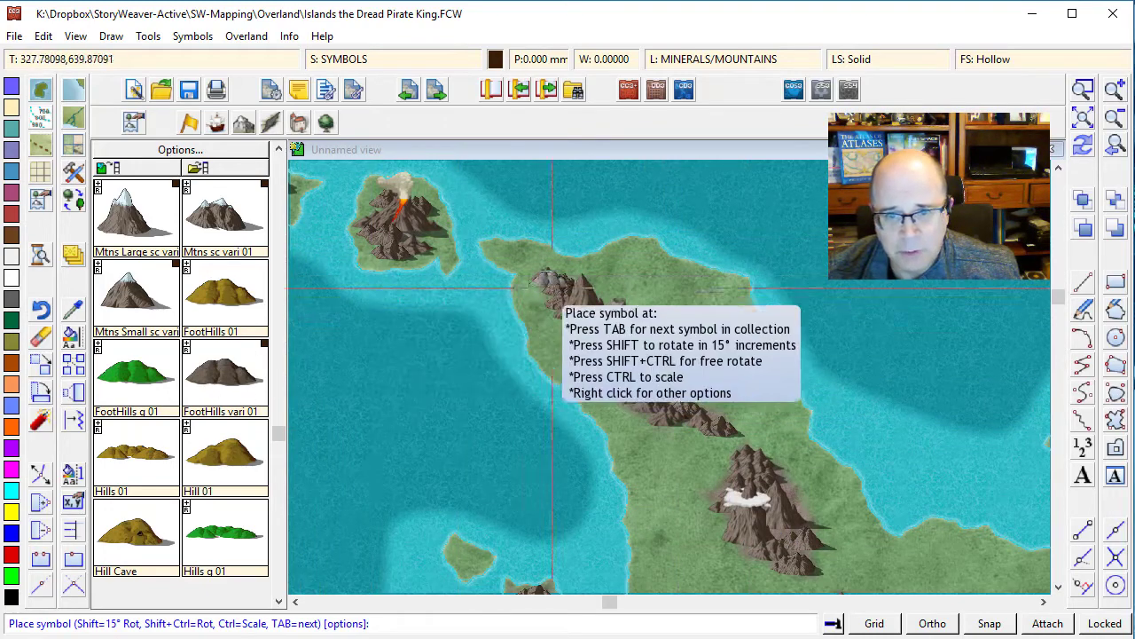
{"action": "left_click", "coordinate": [589, 350]}
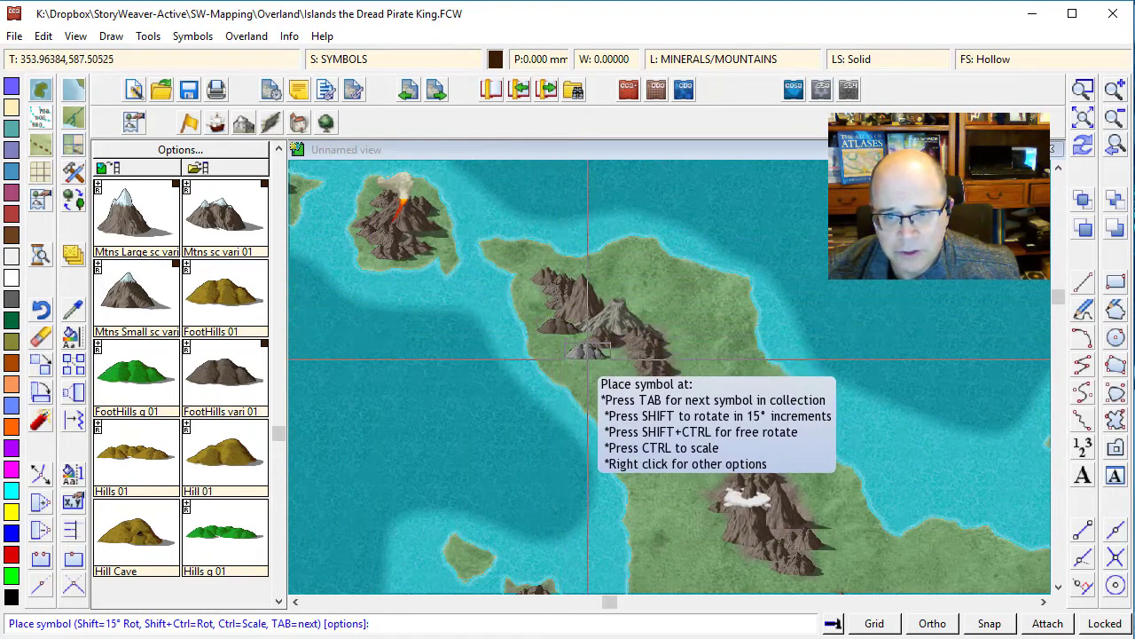
{"action": "left_click", "coordinate": [585, 352]}
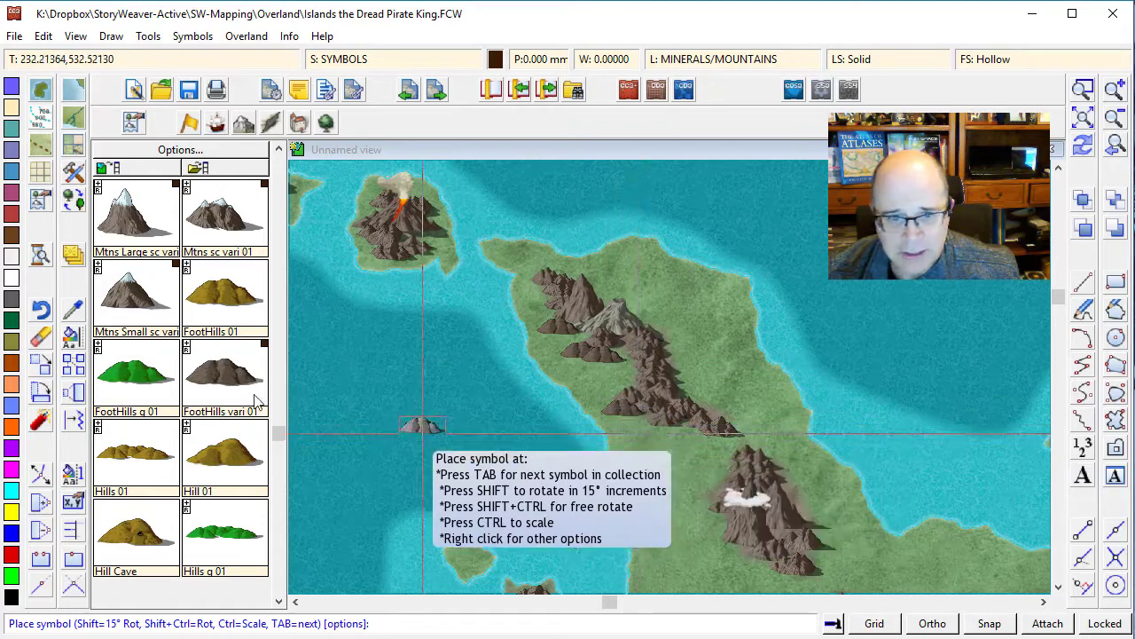
Step: Switch to another FootHills variant and add a small hill at the range's southern end
{"action": "left_click", "coordinate": [188, 349]}
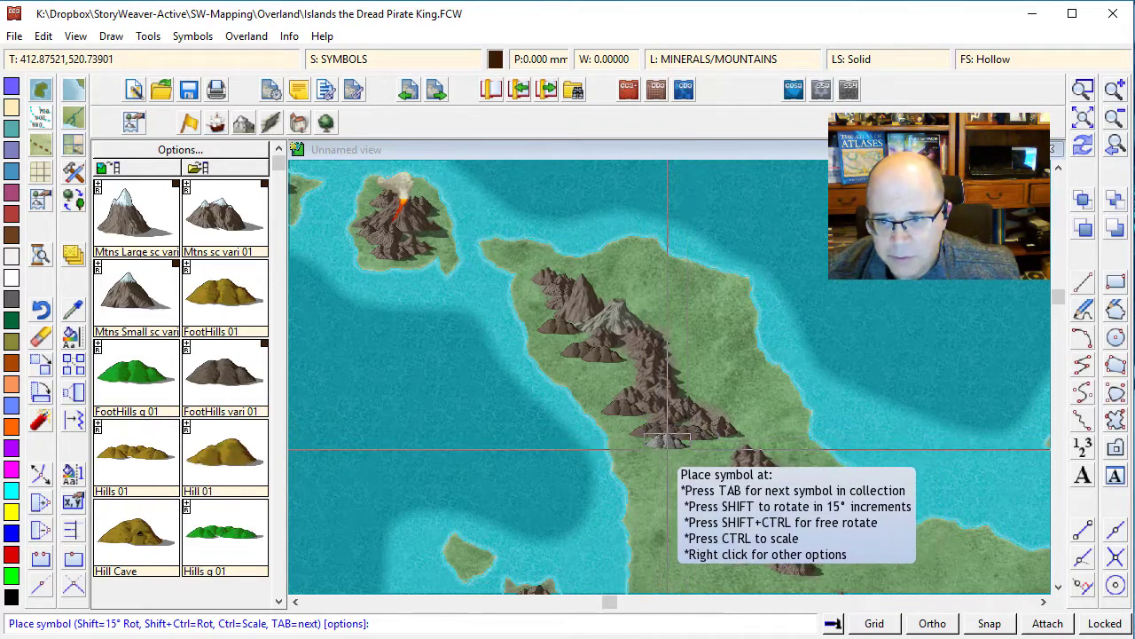
{"action": "left_click", "coordinate": [701, 512]}
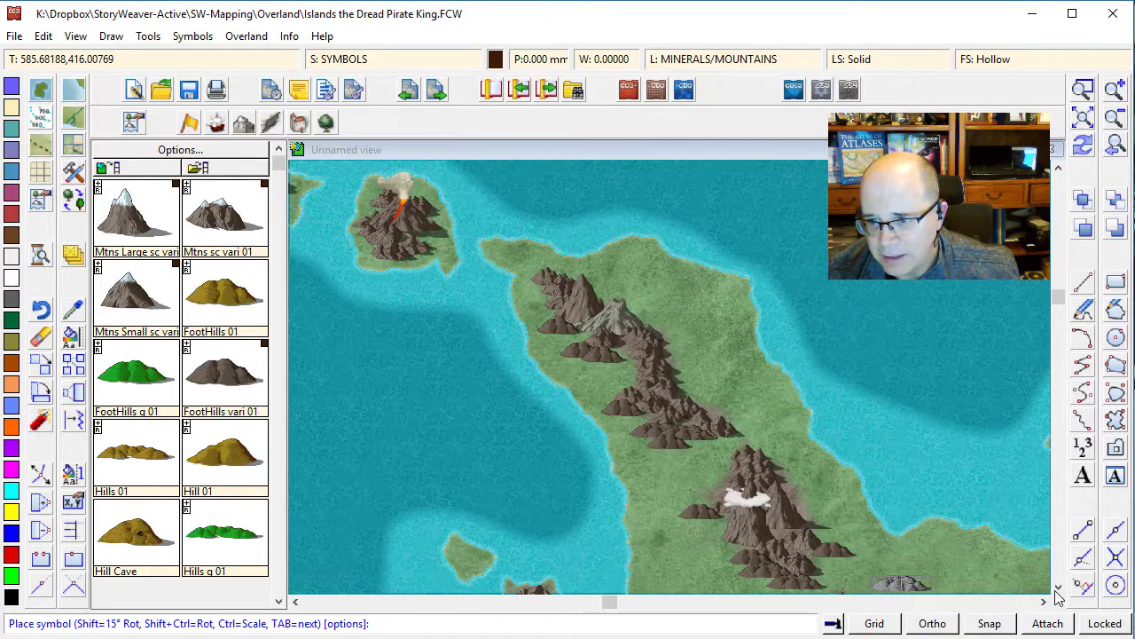
{"action": "left_click", "coordinate": [1058, 589]}
{"action": "left_click", "coordinate": [1058, 589]}
Step: Zoom to extents so the whole framed island map with its mountain ranges is visible
{"action": "left_click", "coordinate": [1057, 589]}
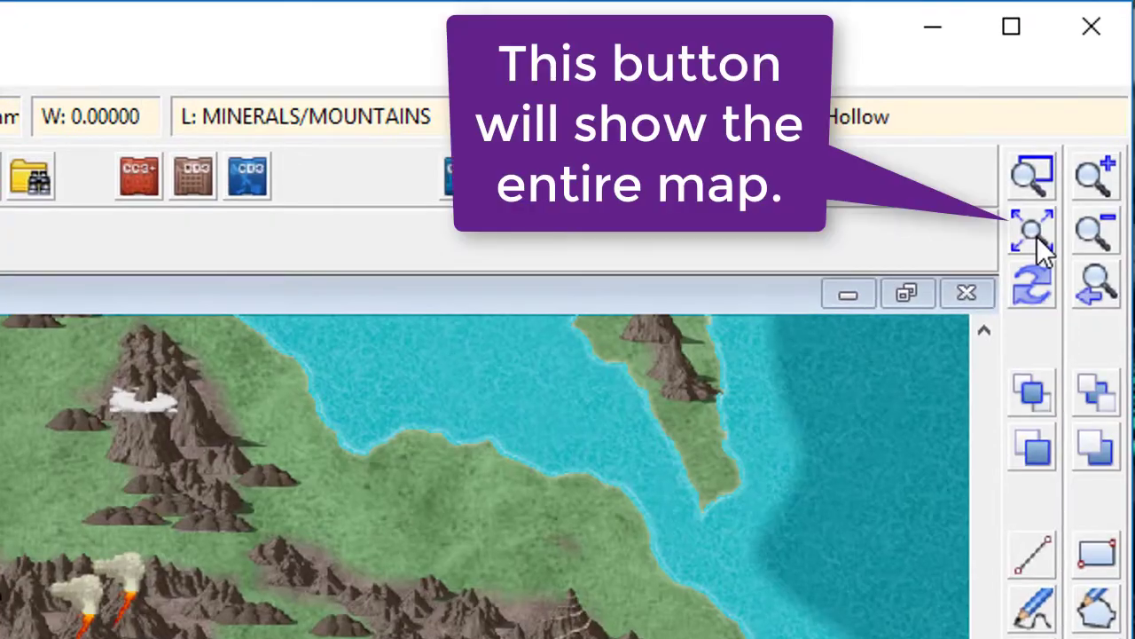
{"action": "left_click", "coordinate": [1037, 236]}
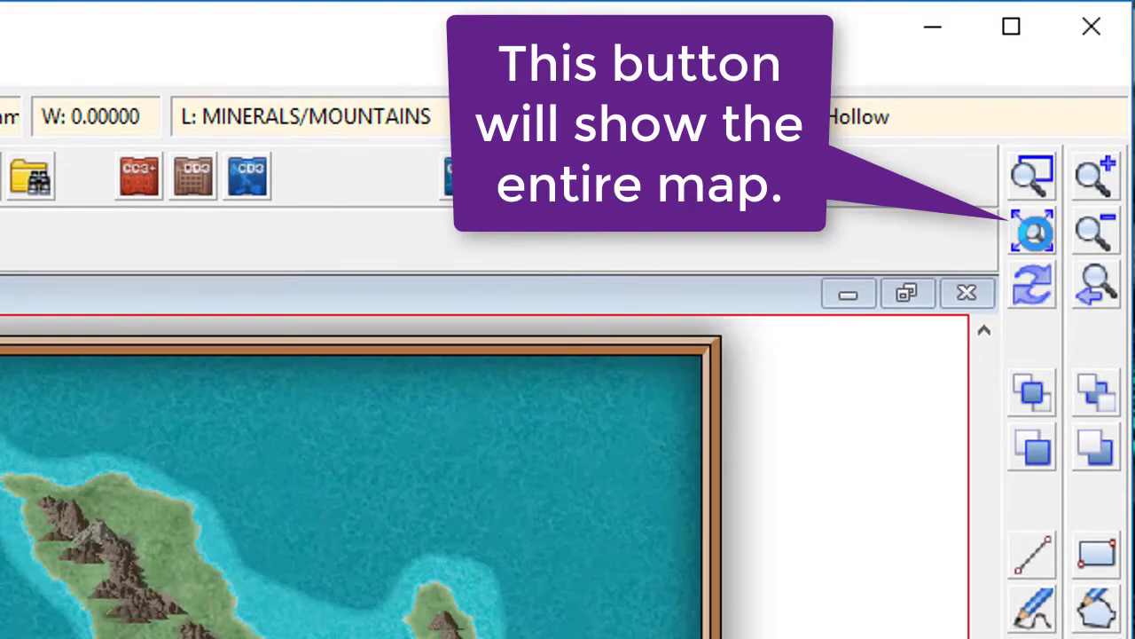